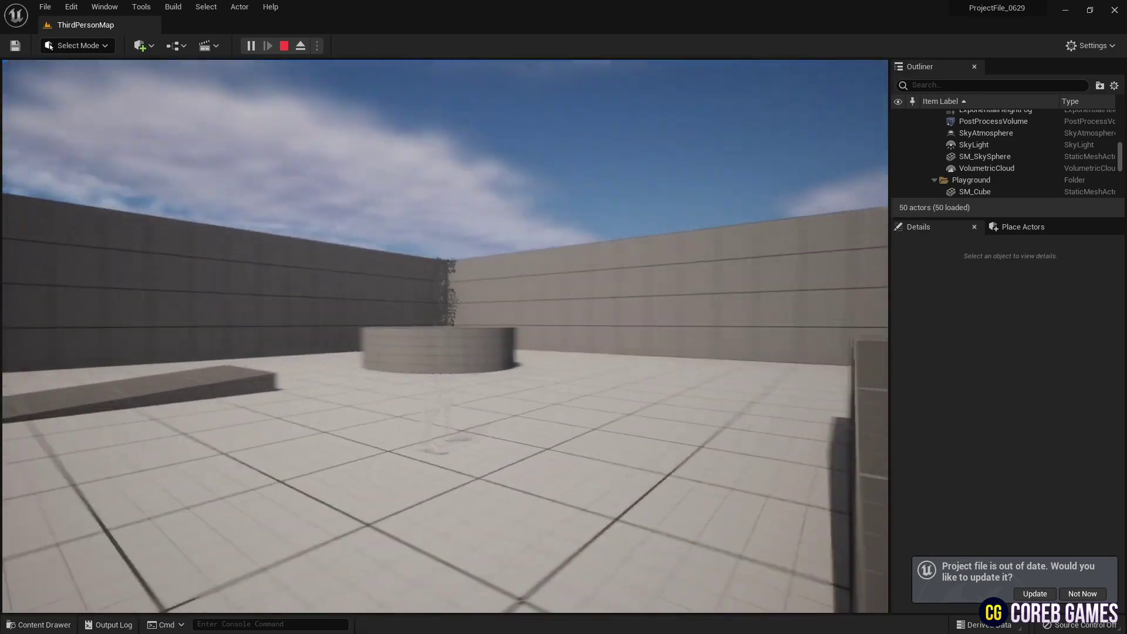
# Play-test the level by moving and jumping with the character to examine its invisibility effect
pyautogui.press('w')
pyautogui.press('space')
pyautogui.press('w')
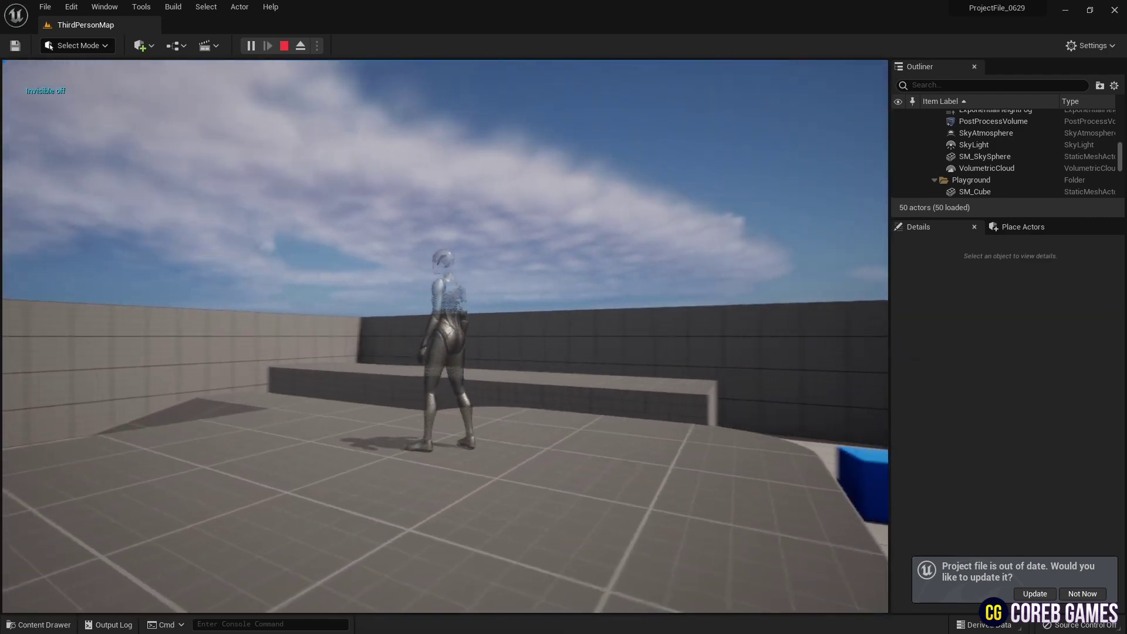
pyautogui.press('w')
pyautogui.press('space')
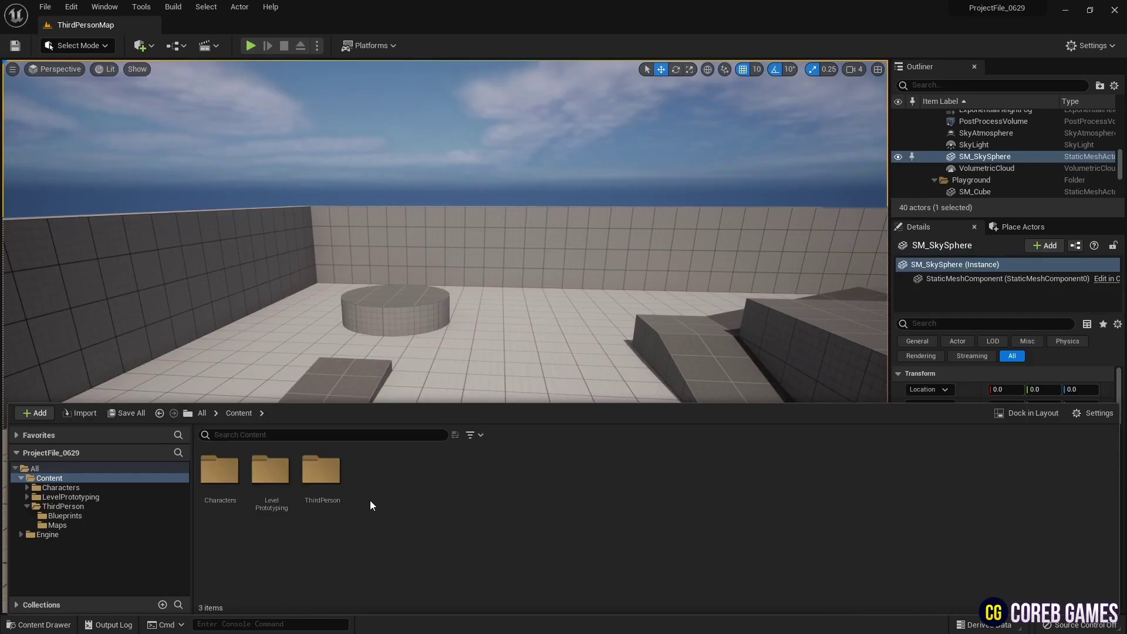
# Open the M_Mannequin material from the Characters/Mannequins/Materials folder
pyautogui.click(45, 490)
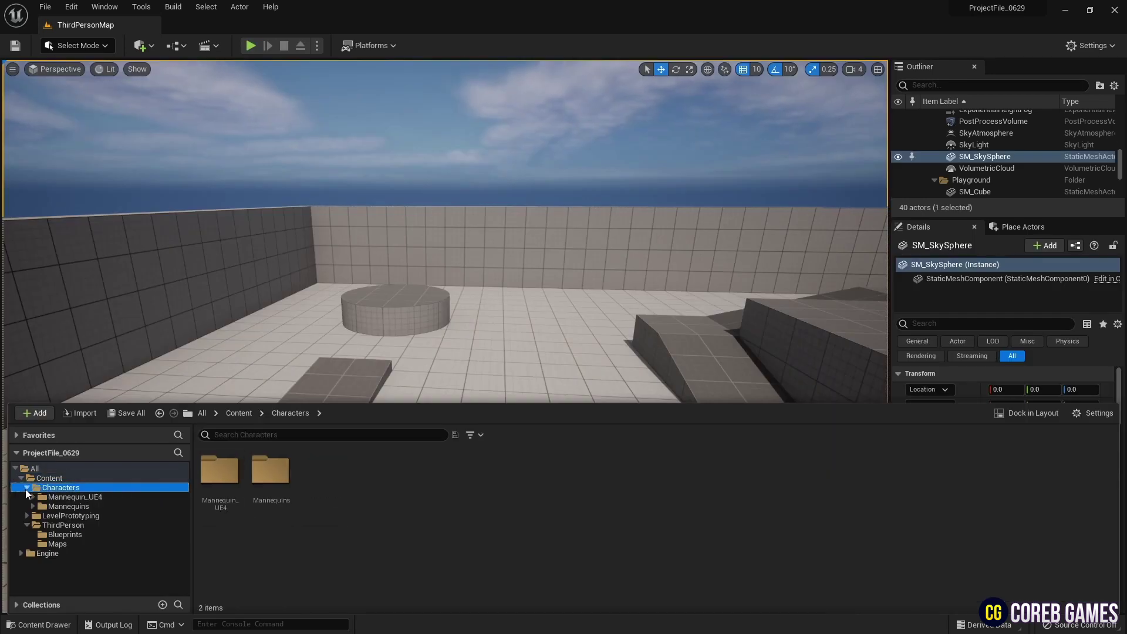
pyautogui.click(34, 506)
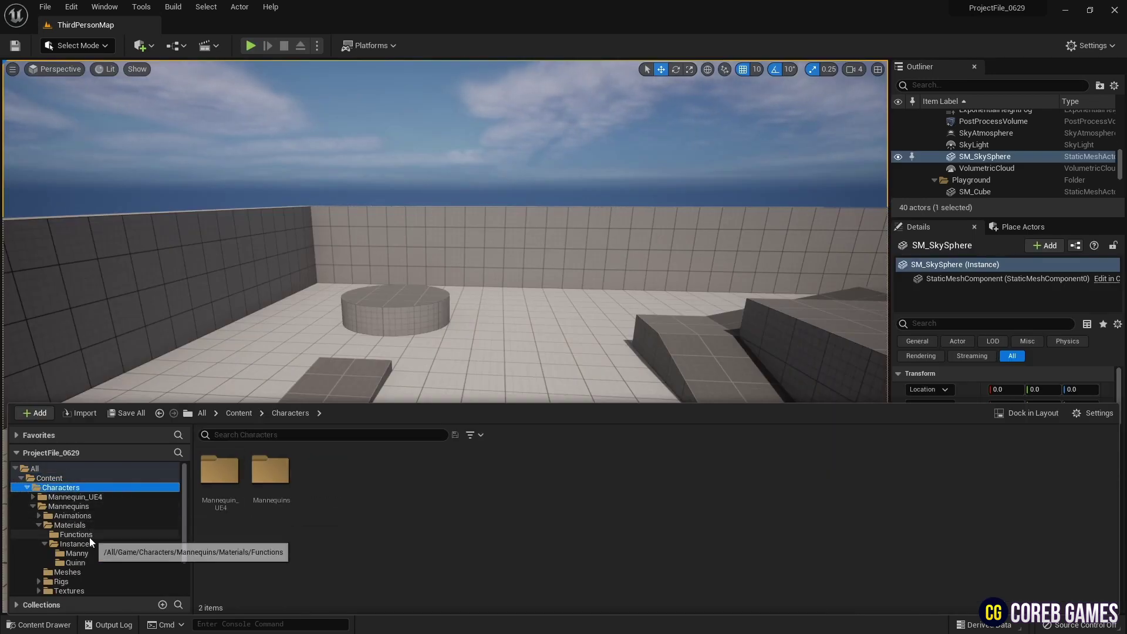
pyautogui.click(70, 524)
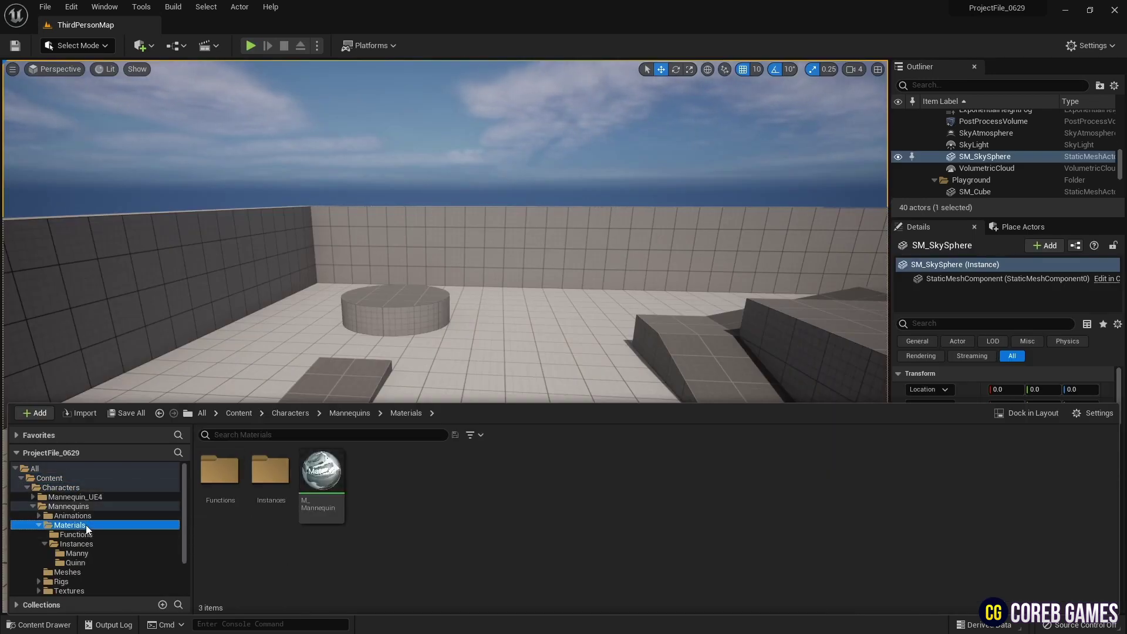
pyautogui.doubleClick(322, 473)
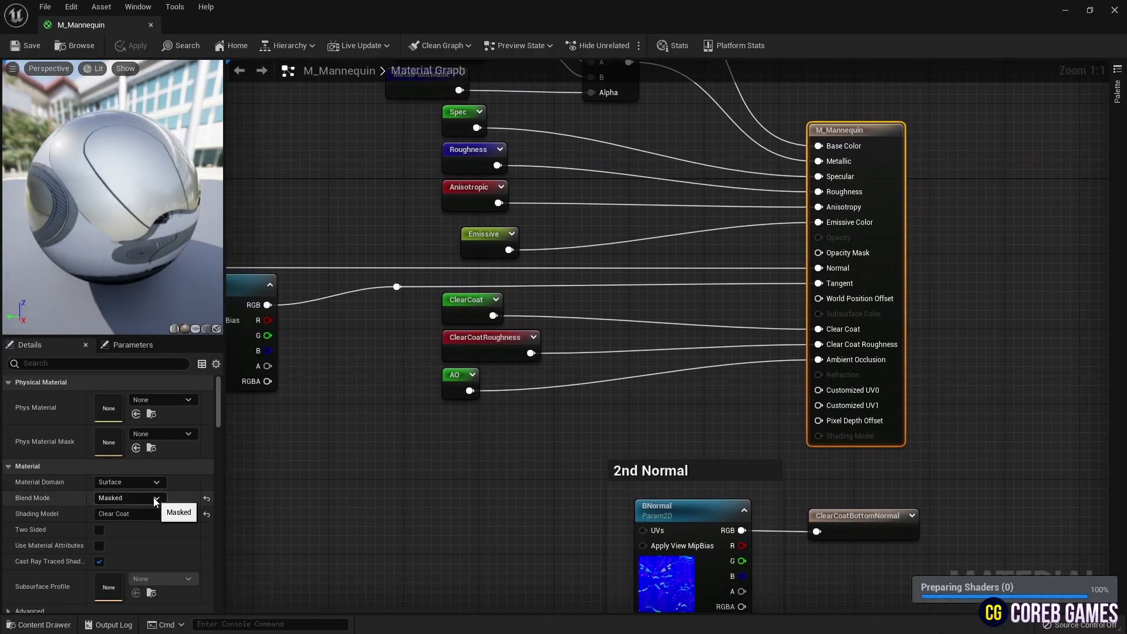
# Add a DitherTemporalAA node to the material graph and place it below the AO parameter
pyautogui.moveTo(478, 449); pyautogui.dragTo(522, 399, button='right')
pyautogui.rightClick(464, 372)
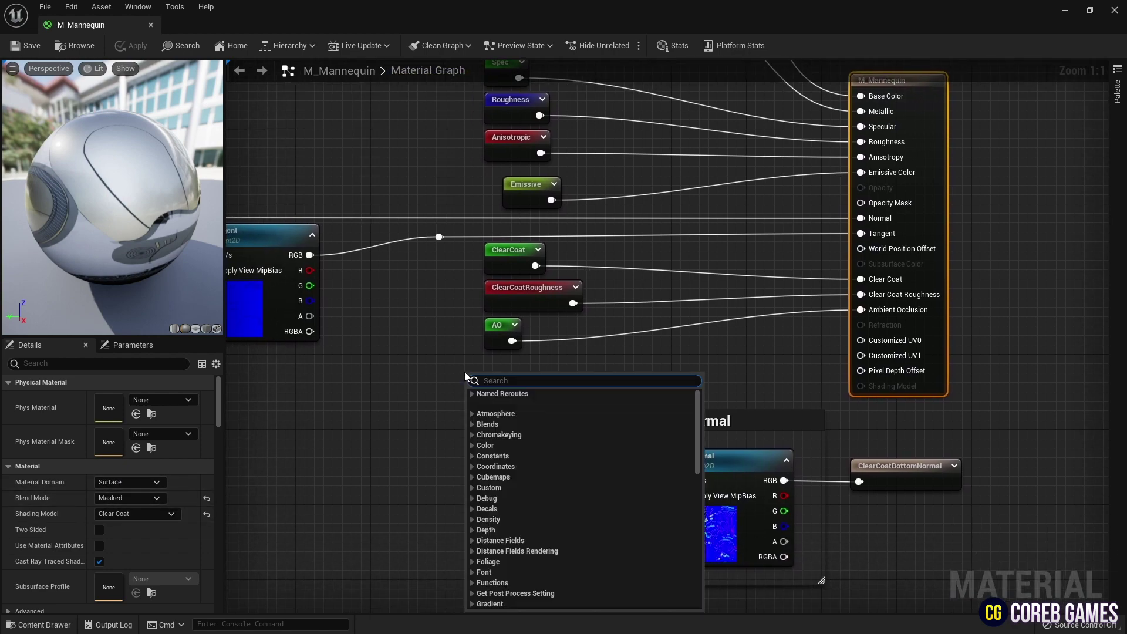
pyautogui.write('dither')
pyautogui.press('Return')
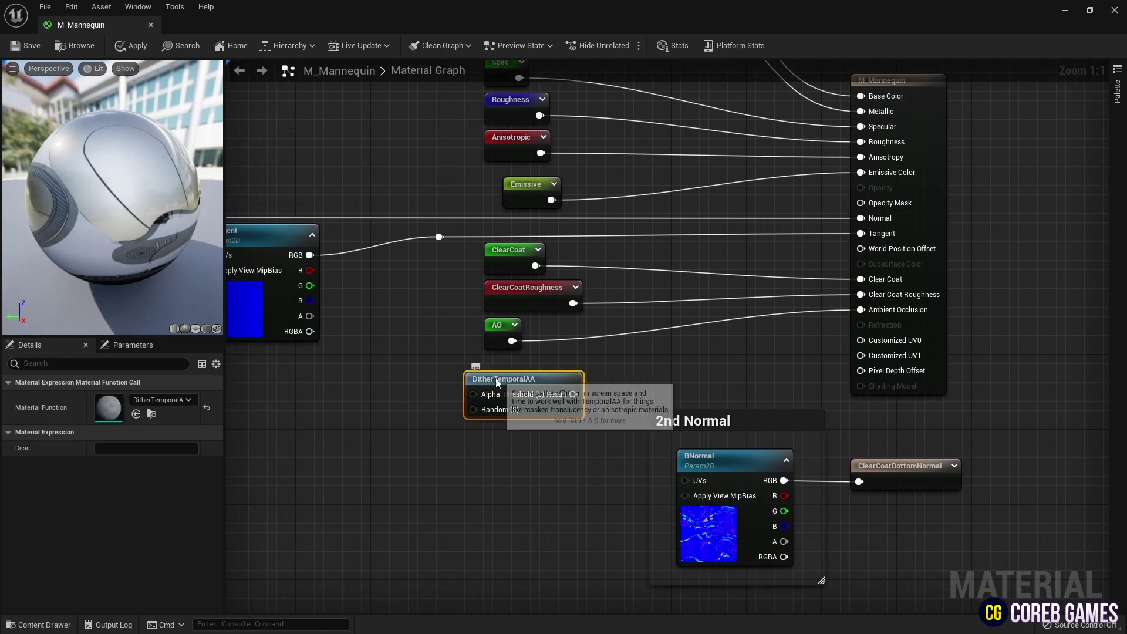
pyautogui.moveTo(490, 382); pyautogui.dragTo(519, 384)
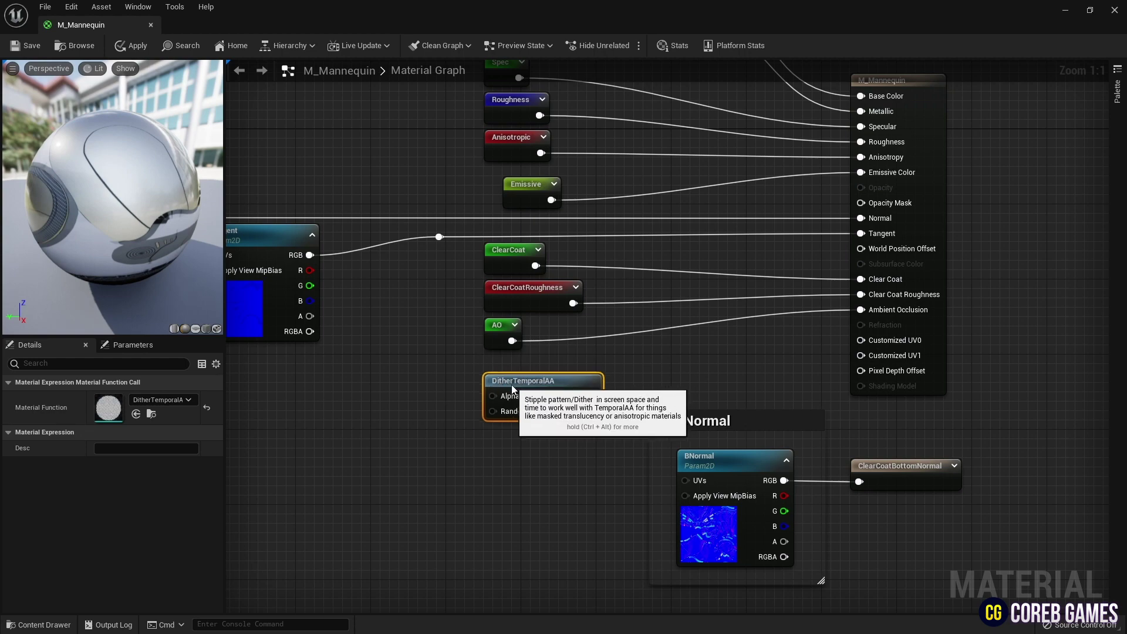
# Add a scalar parameter named Opacity beside the DitherTemporalAA node
pyautogui.moveTo(379, 375); pyautogui.dragTo(420, 371, button='right')
pyautogui.click(422, 375)
pyautogui.click(423, 381)
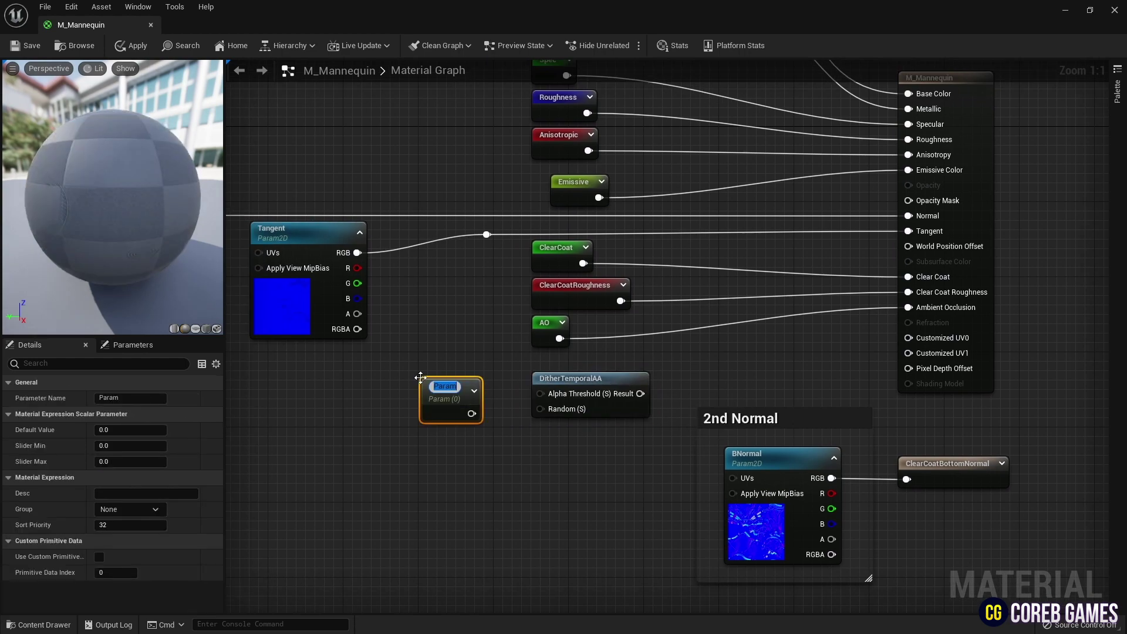
pyautogui.write('Opacity')
pyautogui.press('Return')
# Wire the Opacity parameter into DitherTemporalAA's Alpha Threshold and its Result into the material's Opacity Mask
pyautogui.moveTo(470, 409); pyautogui.dragTo(487, 383)
pyautogui.click(586, 387)
pyautogui.moveTo(640, 393); pyautogui.dragTo(908, 200)
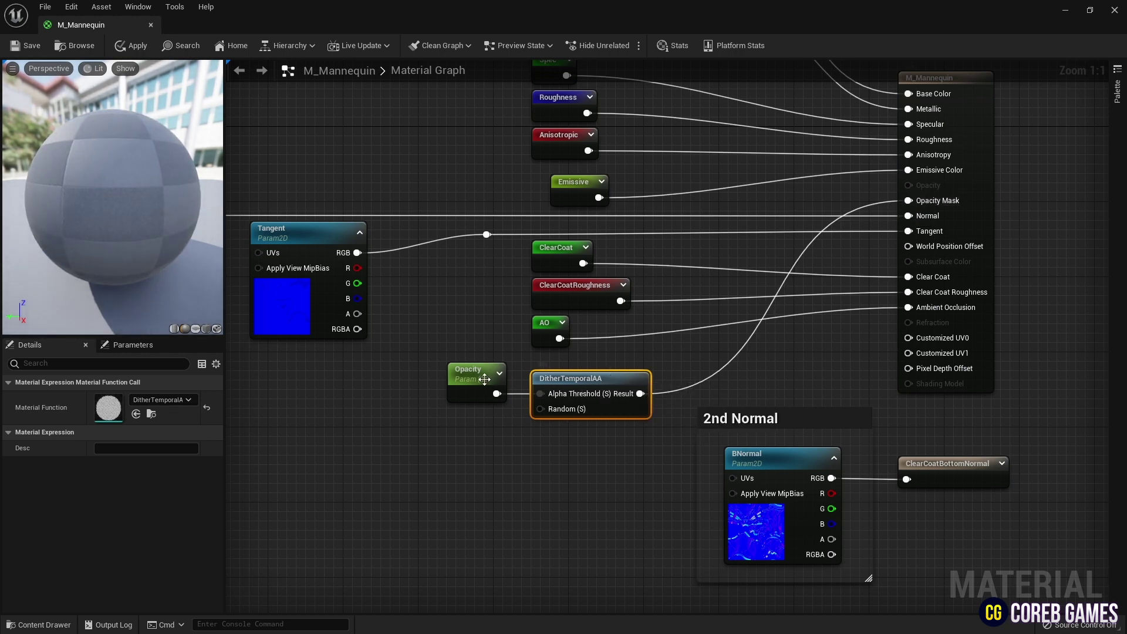
# Try default values of 0.5 and 0.3 for the Opacity parameter
pyautogui.click(456, 369)
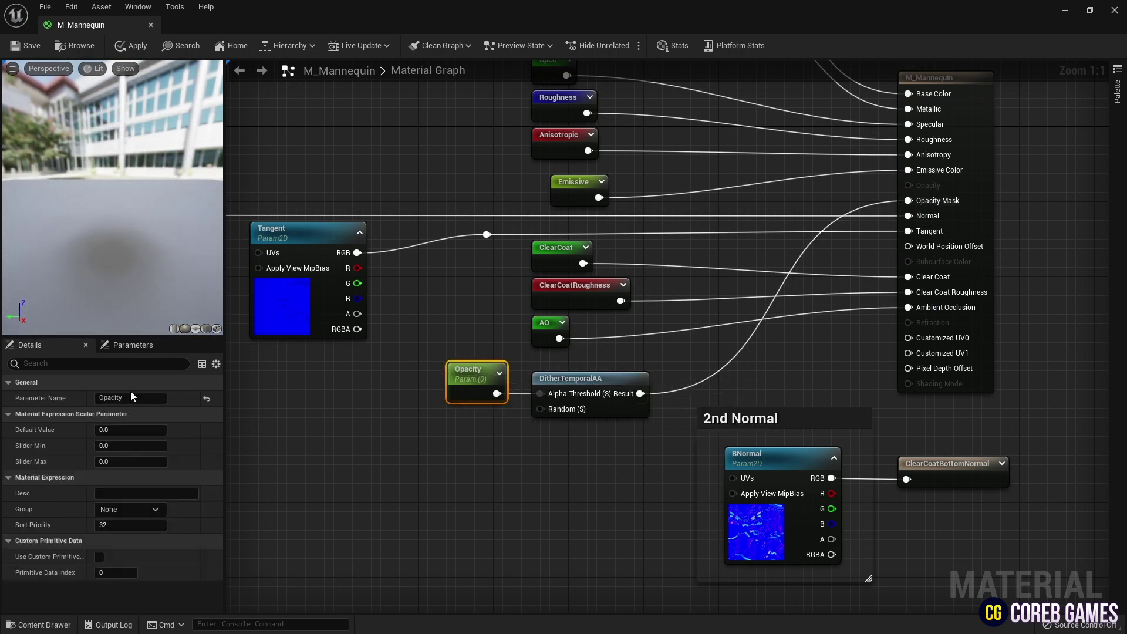
pyautogui.click(124, 425)
pyautogui.write('0.5')
pyautogui.press('Return')
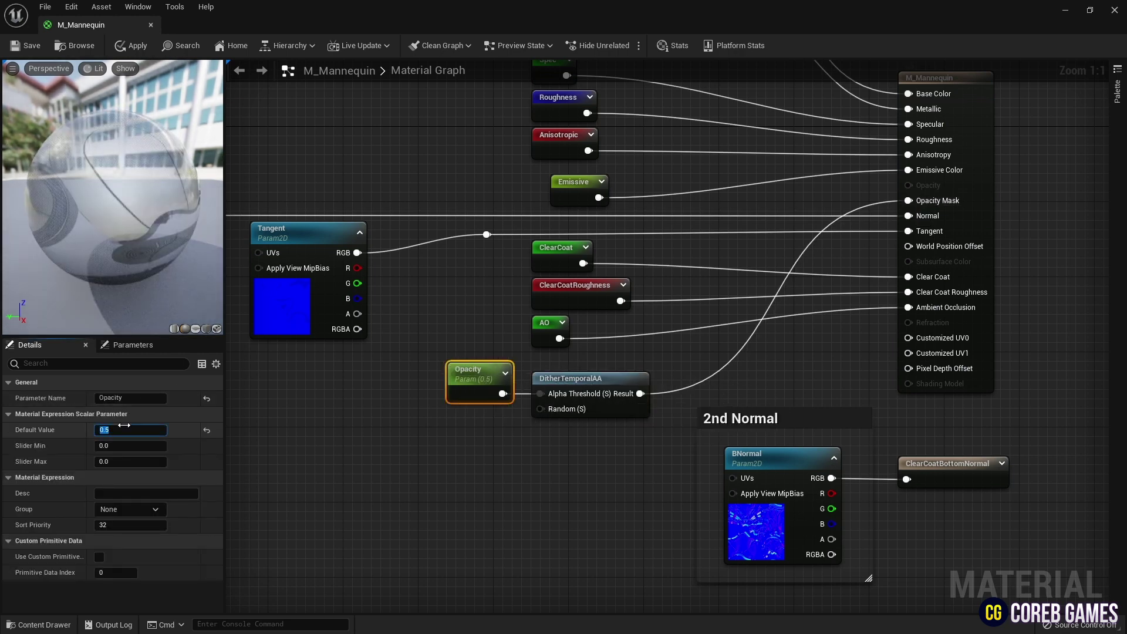
pyautogui.write('.3')
pyautogui.press('Return')
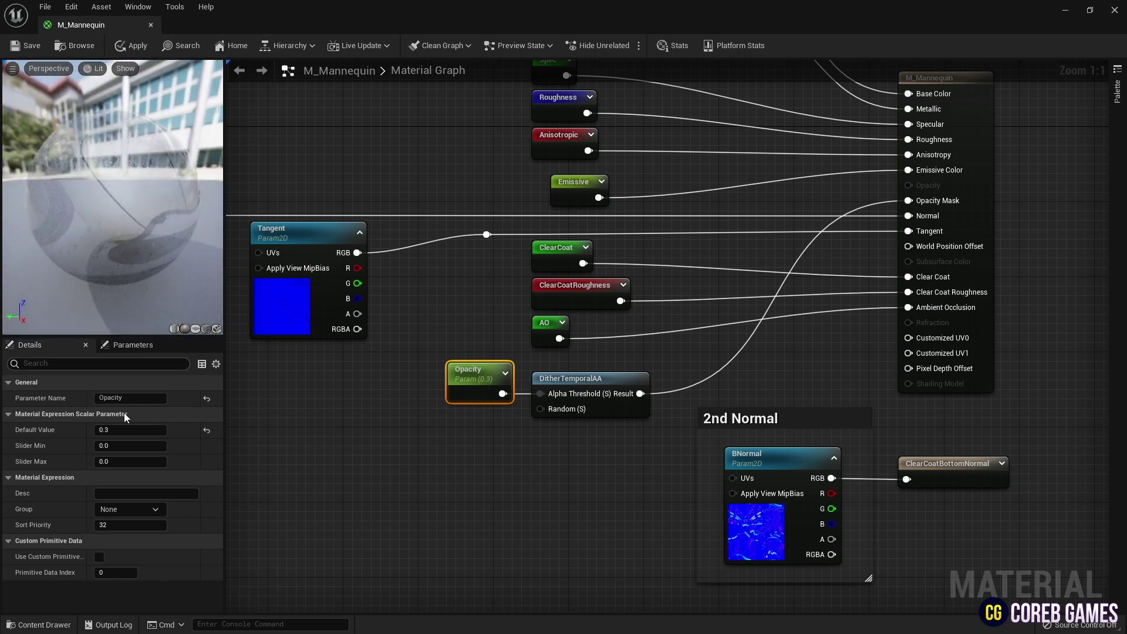
# Set the Opacity parameter's default value to 1.0, and save and close the M_Mannequin material
pyautogui.press('Return')
pyautogui.moveTo(130, 230); pyautogui.dragTo(139, 242)
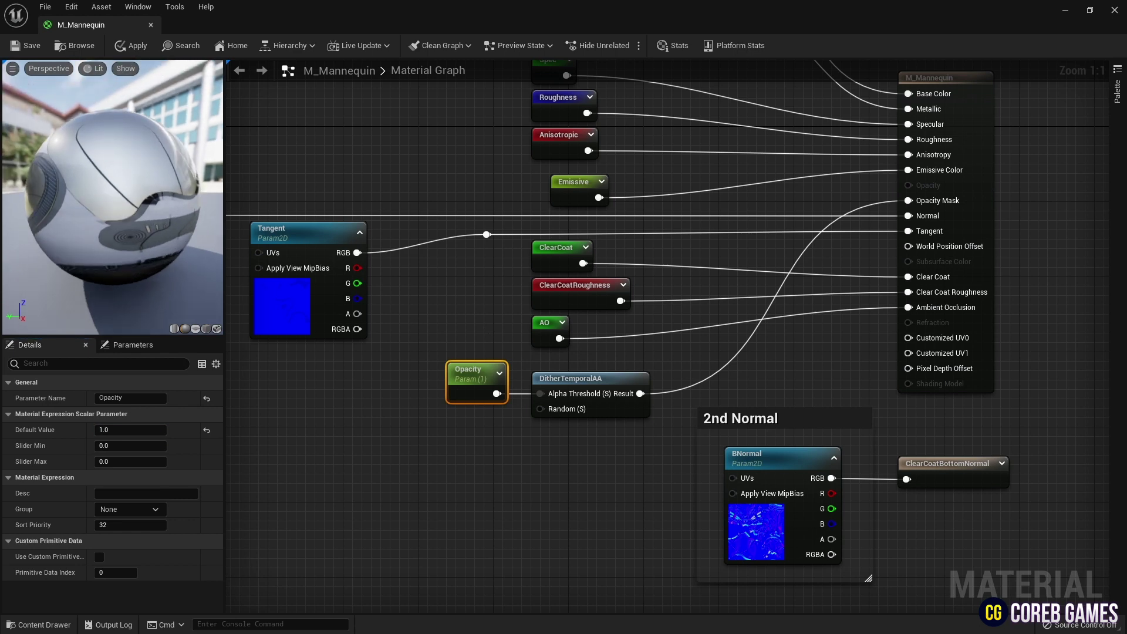
pyautogui.click(30, 47)
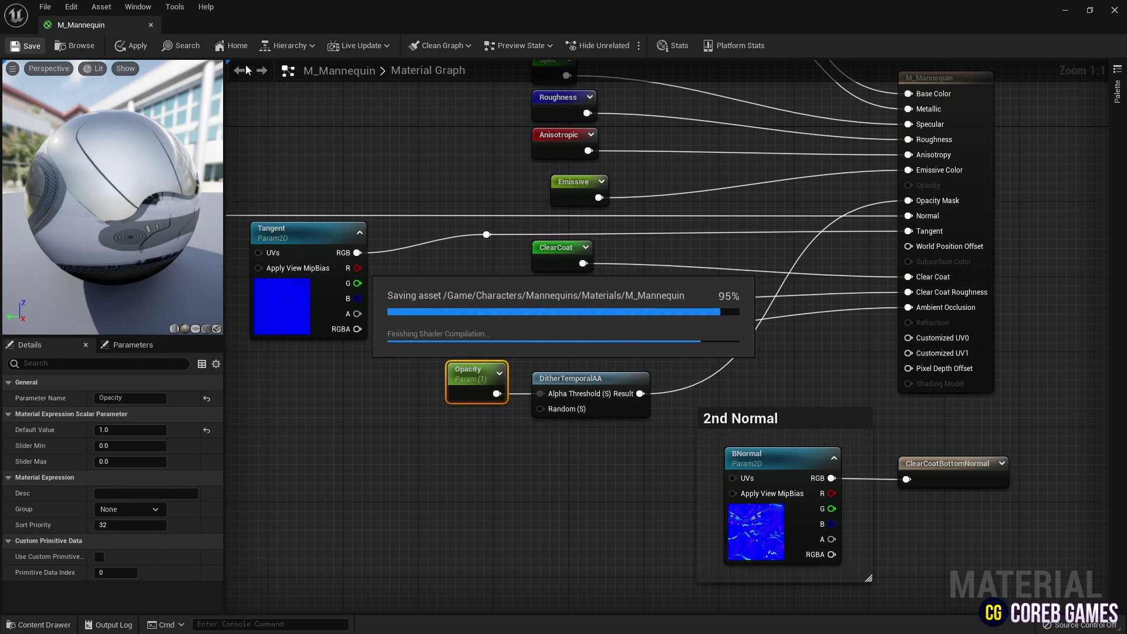
pyautogui.click(151, 25)
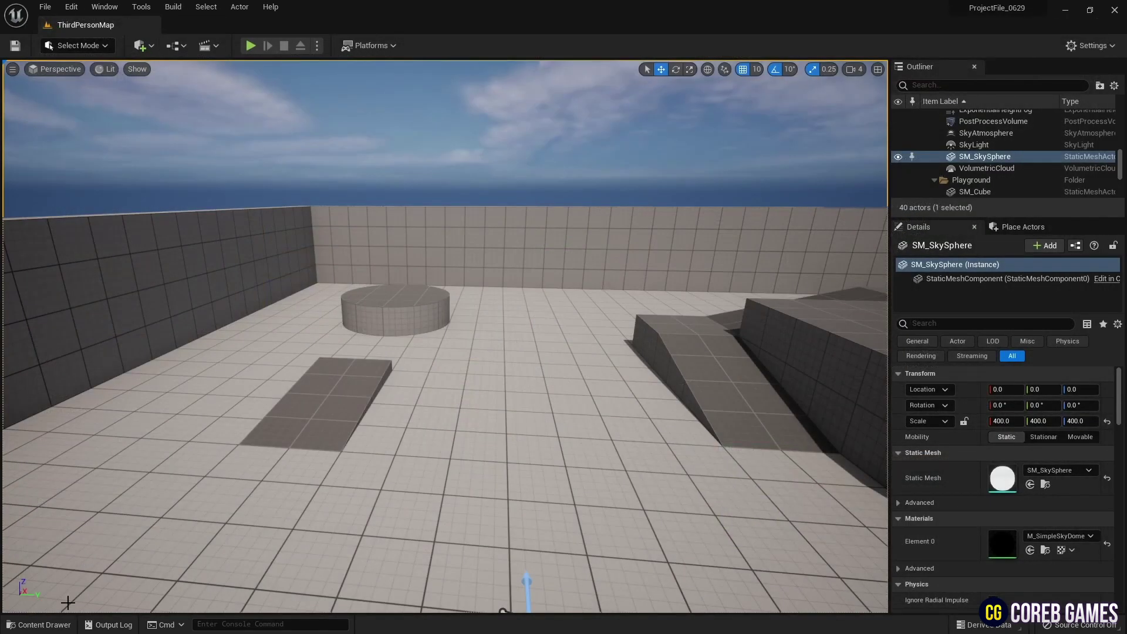
# Open BP_ThirdPersonCharacter from the ThirdPerson/Blueprints folder and show its Event Graph
pyautogui.click(38, 625)
pyautogui.doubleClick(34, 487)
pyautogui.click(79, 516)
pyautogui.doubleClick(221, 471)
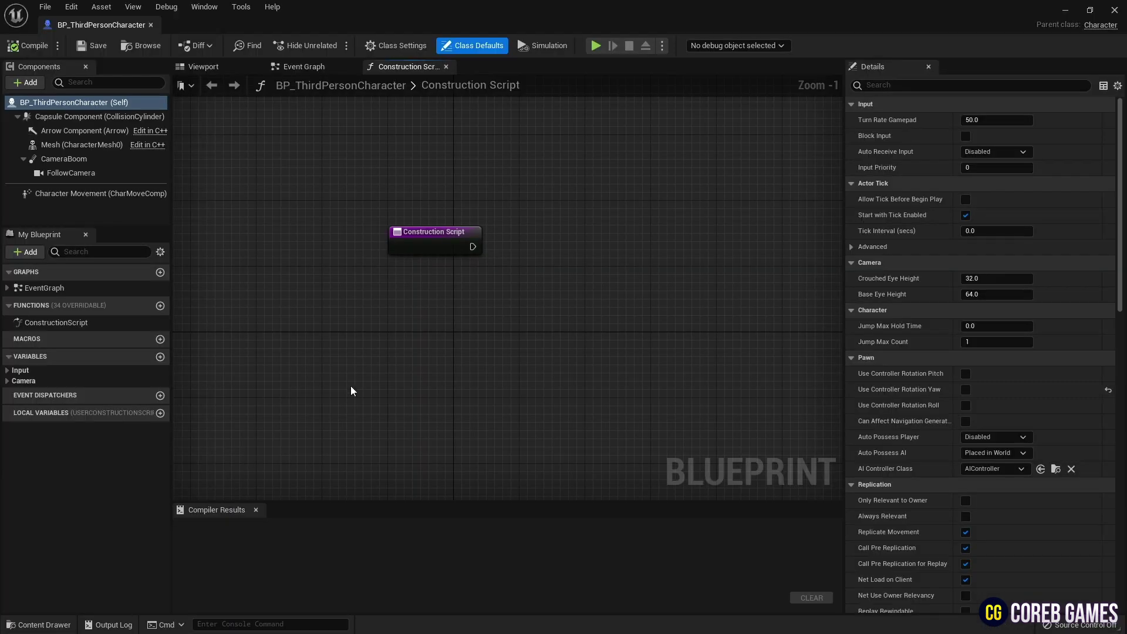
pyautogui.click(311, 67)
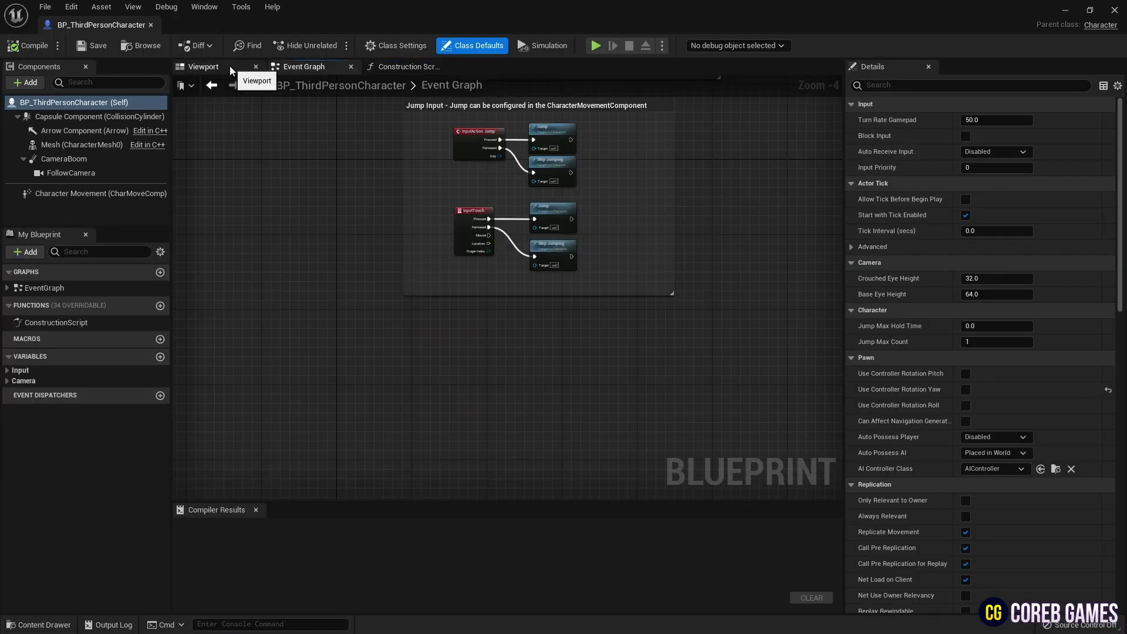
# Add an Event BeginPlay node in the empty area below the jump input section
pyautogui.moveTo(410, 280); pyautogui.dragTo(385, 252, button='right')
pyautogui.rightClick(385, 252)
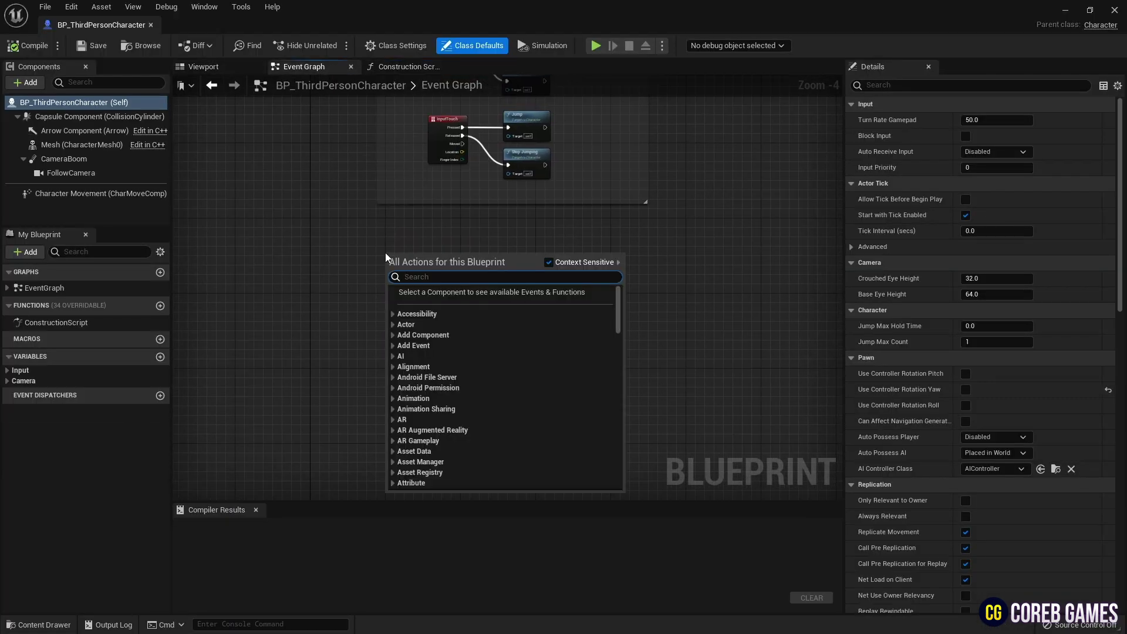
pyautogui.write('begi')
pyautogui.press('Return')
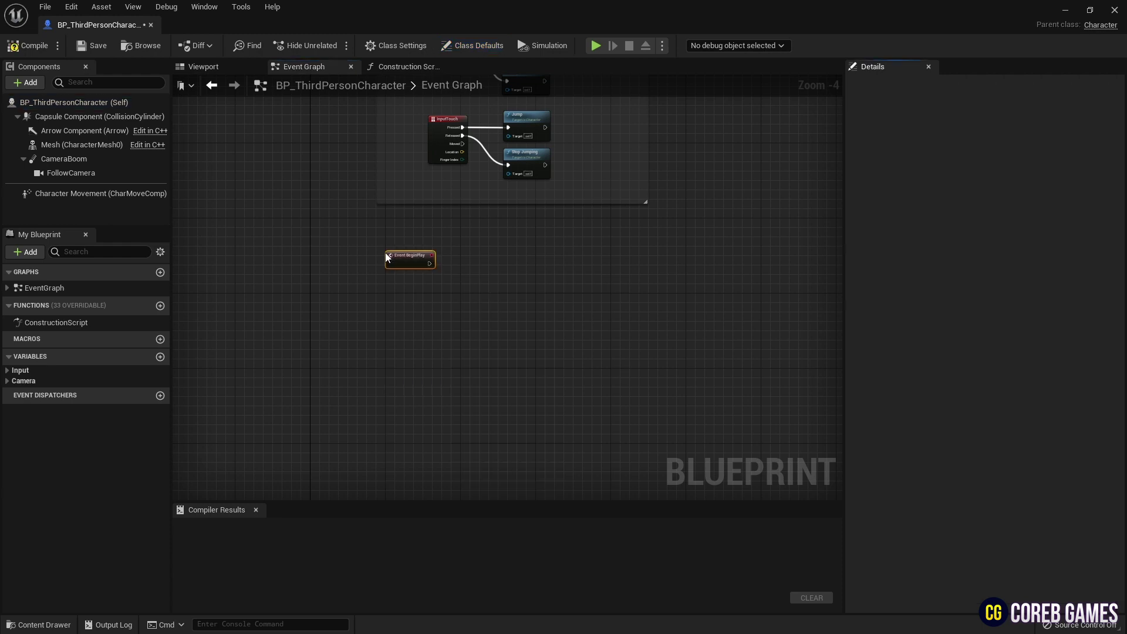
# Add a reference to the Mesh component and a Create Dynamic Material Instance node that targets it
pyautogui.scroll(3, 405, 254)
pyautogui.moveTo(405, 253); pyautogui.dragTo(302, 236, button='right')
pyautogui.moveTo(82, 145); pyautogui.dragTo(443, 274)
pyautogui.write('create dyn')
pyautogui.press('Return')
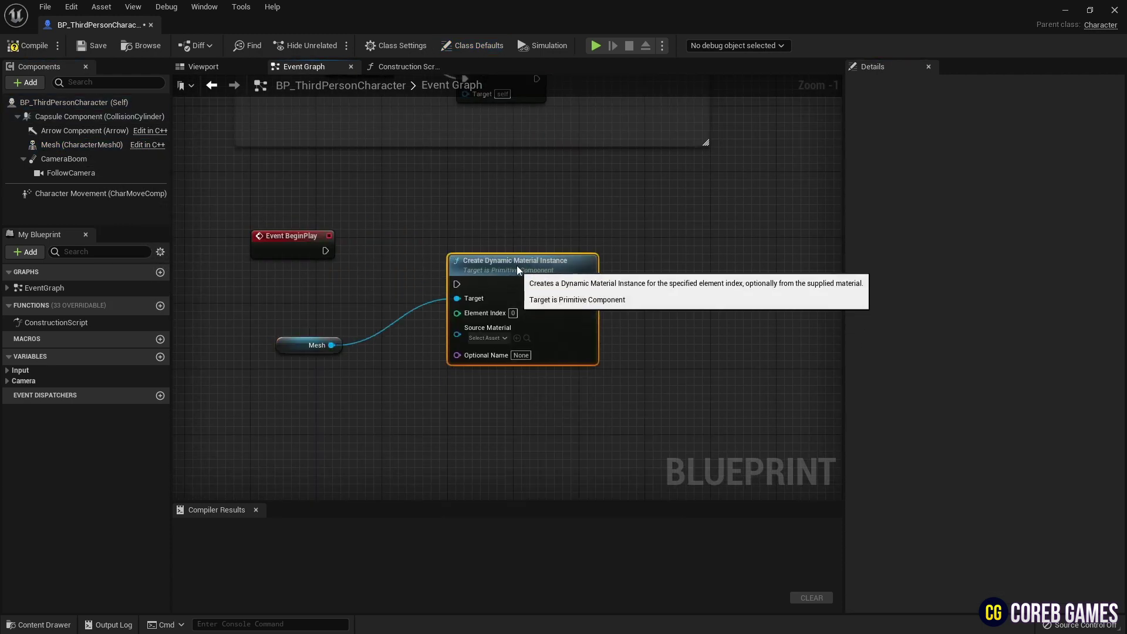
pyautogui.moveTo(325, 251); pyautogui.dragTo(465, 251)
pyautogui.moveTo(543, 236); pyautogui.dragTo(551, 235)
pyautogui.keyDown('alt'); pyautogui.click(386, 252); pyautogui.keyUp('alt')
# Check the Mesh component's materials and set the Create Dynamic Material Instance node's source material to MI_Quinn_01
pyautogui.click(517, 305)
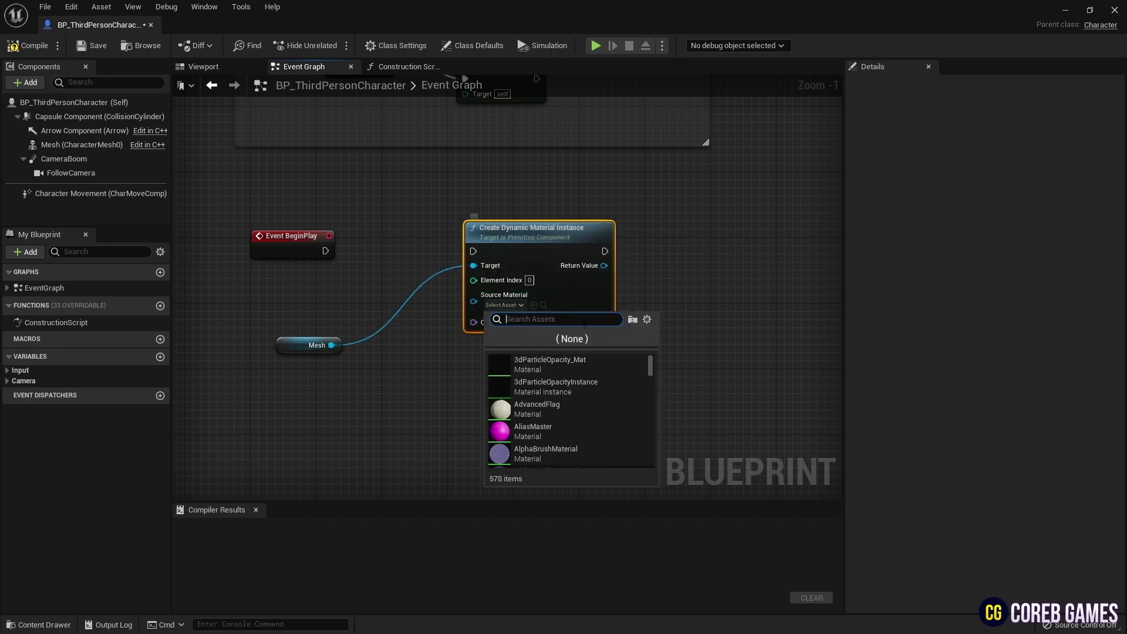
pyautogui.click(557, 206)
pyautogui.click(82, 144)
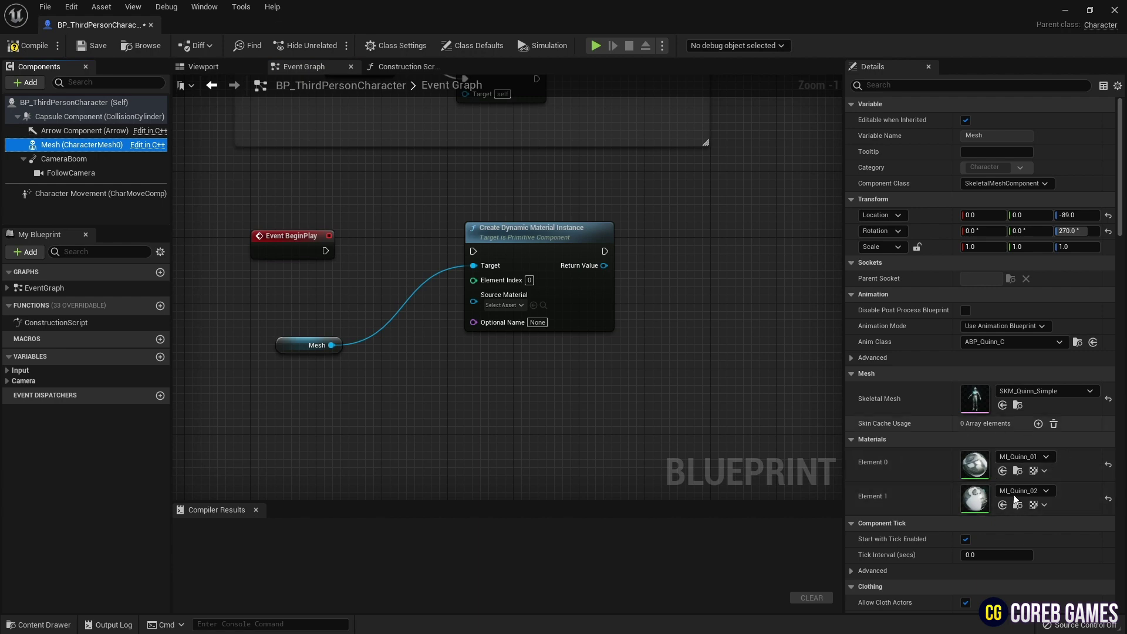
pyautogui.click(516, 306)
pyautogui.write('quin')
pyautogui.scroll(-2, 555, 430)
pyautogui.click(555, 430)
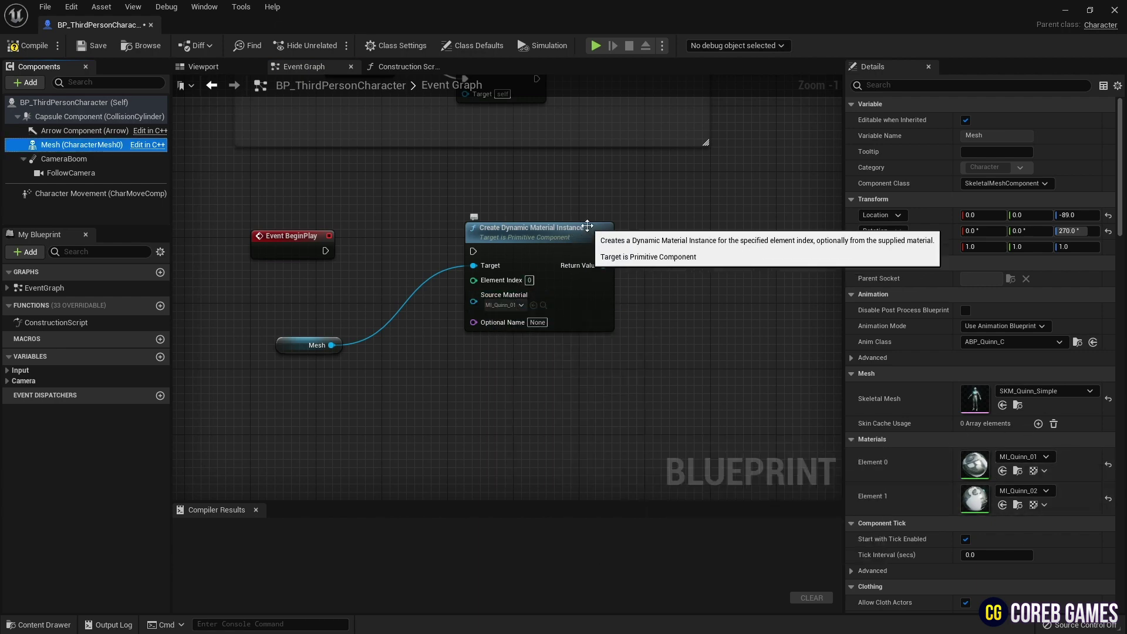
# Promote the Create Dynamic Material Instance return value to a variable named Dynamic Material 1
pyautogui.moveTo(584, 226); pyautogui.dragTo(654, 262)
pyautogui.click(695, 335)
pyautogui.rightClick(107, 396)
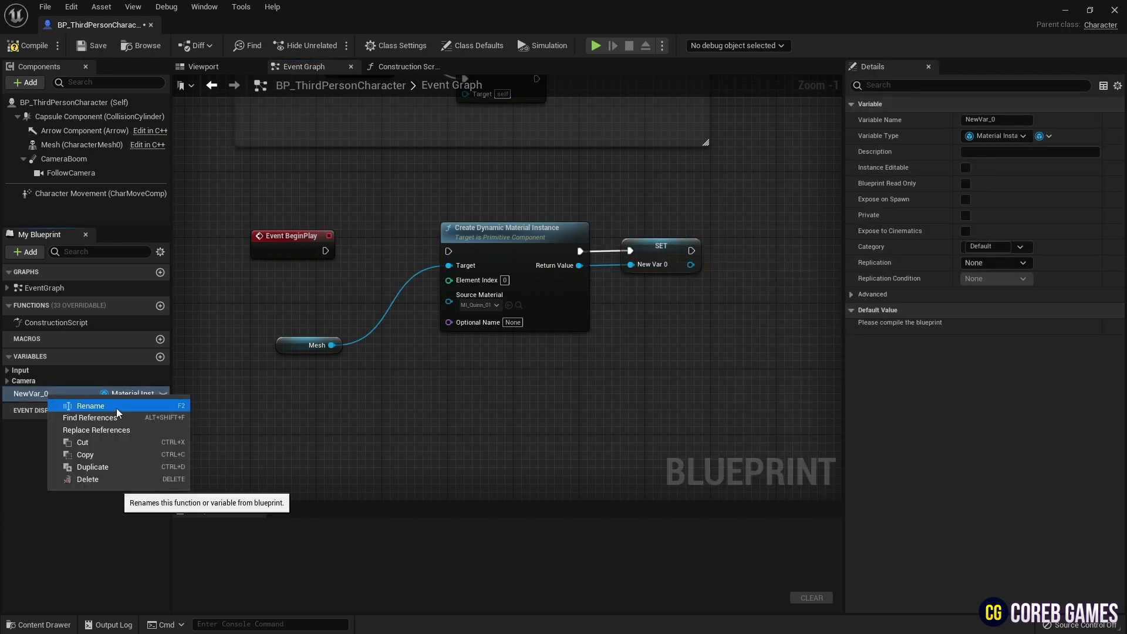
pyautogui.click(116, 408)
pyautogui.write('Dynamic')
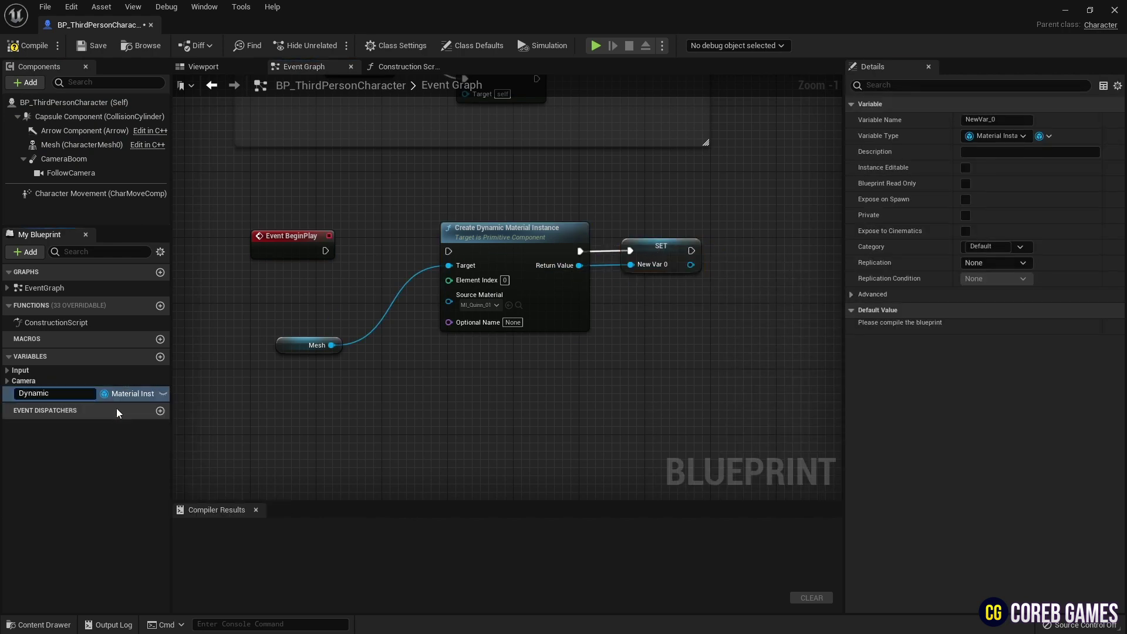
pyautogui.write(' Material 1')
pyautogui.press('Return')
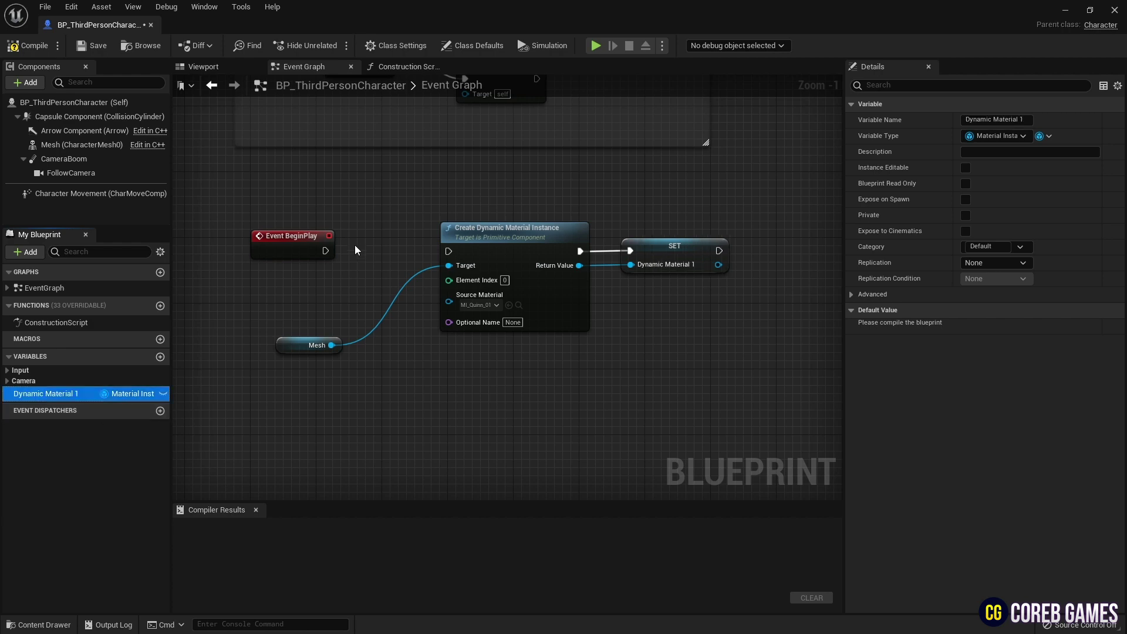
# Copy the Create Dynamic Material Instance and SET nodes below the originals and wire Mesh to the copy's Target
pyautogui.click(61, 145)
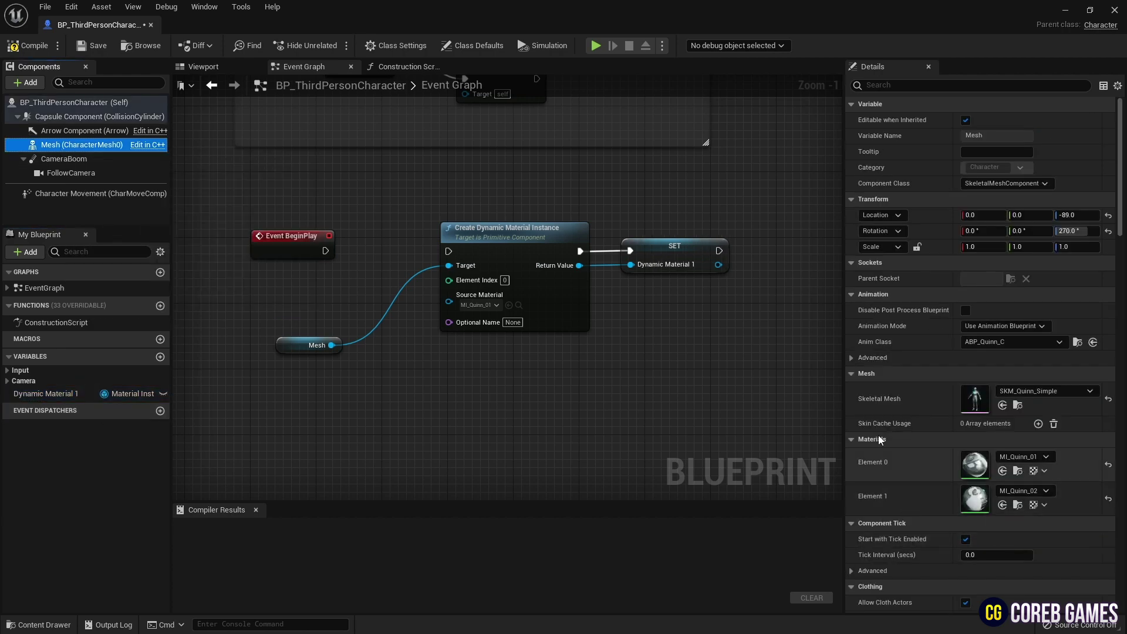
pyautogui.moveTo(628, 352); pyautogui.dragTo(525, 277)
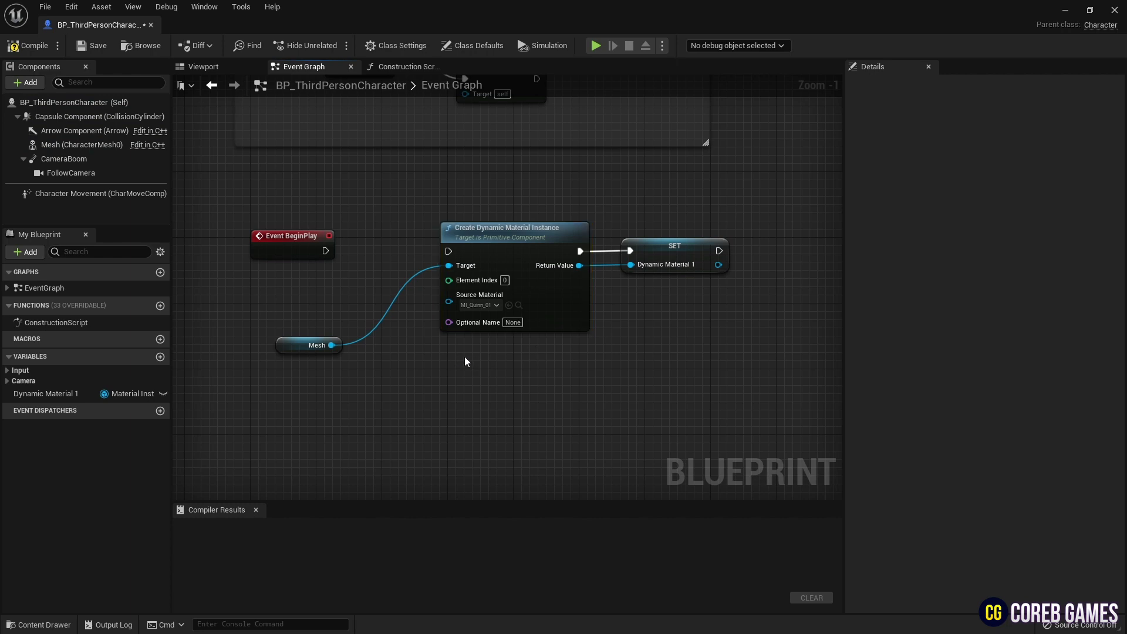
pyautogui.hotkey('ctrl', 'v')
pyautogui.moveTo(469, 368); pyautogui.dragTo(539, 380)
pyautogui.moveTo(645, 341); pyautogui.dragTo(653, 274, button='right')
pyautogui.moveTo(341, 279); pyautogui.dragTo(456, 338)
# Set the second Create Dynamic Material Instance node's element index to 1 and its source material to MI_Quinn_02
pyautogui.click(513, 353)
pyautogui.write('1')
pyautogui.click(505, 378)
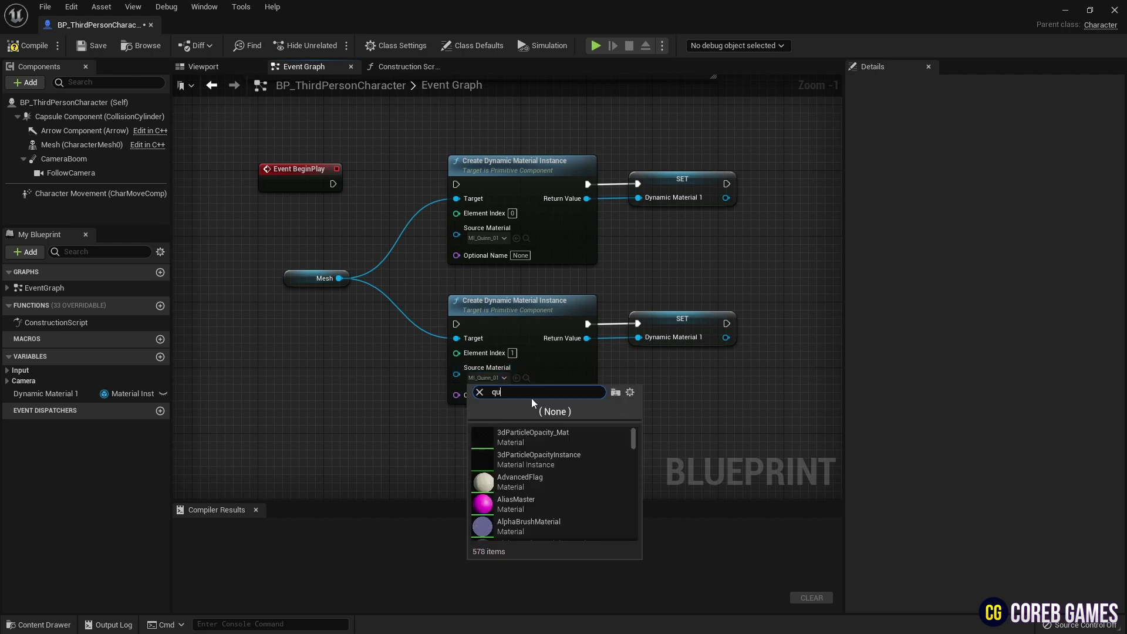
pyautogui.write('quinn')
pyautogui.click(581, 460)
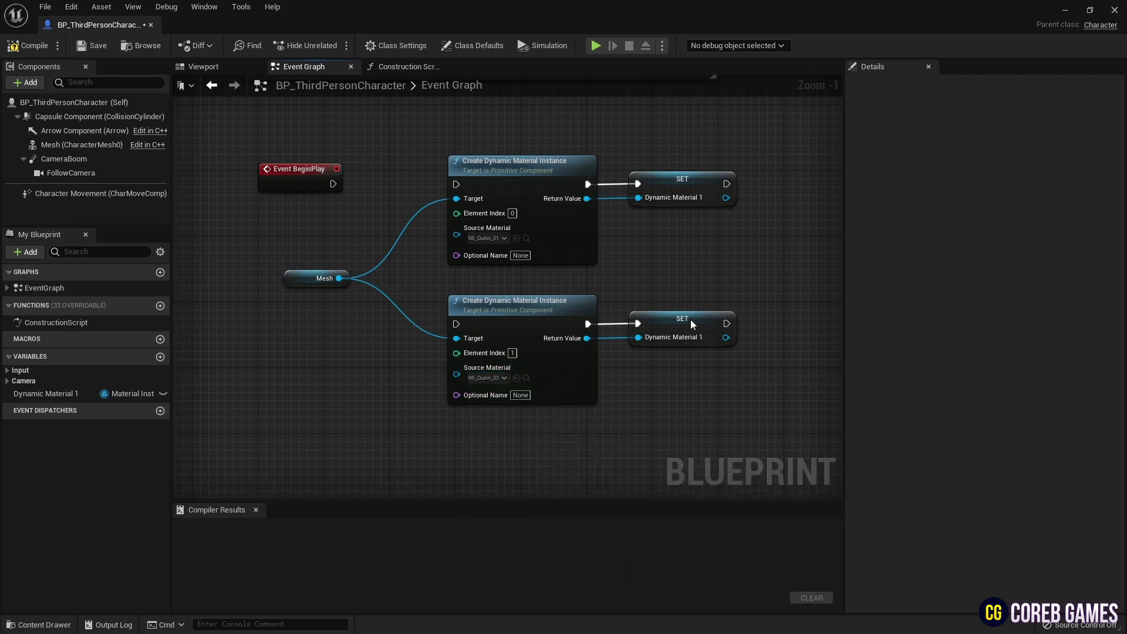
# Replace the copied SET node with a new variable promoted from the second Create Dynamic Material Instance node's Return Value
pyautogui.click(687, 328)
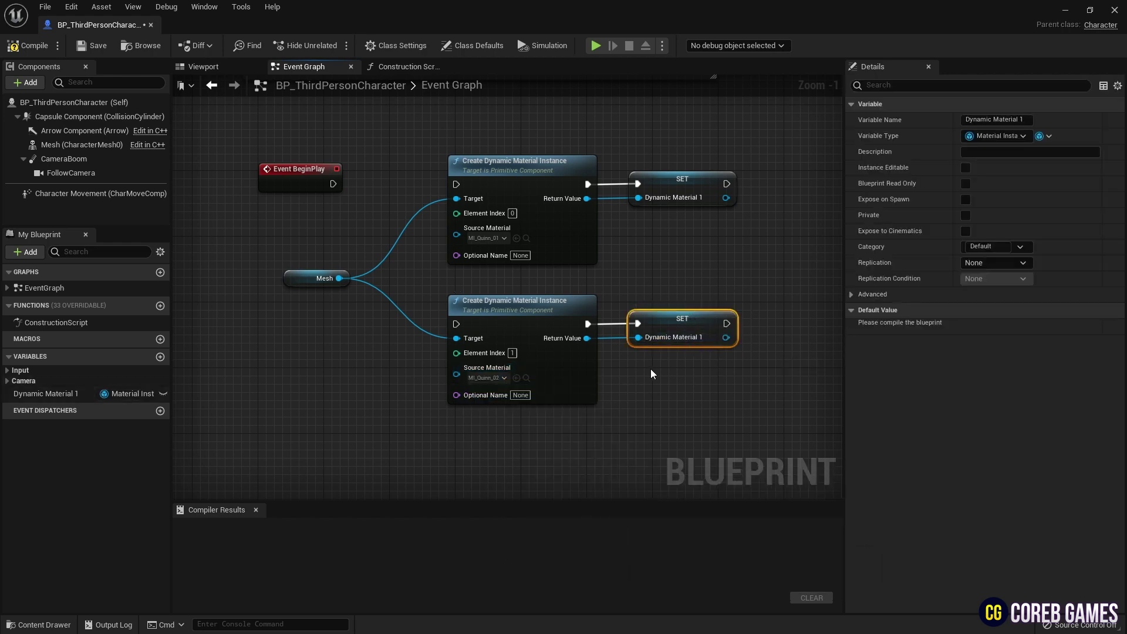
pyautogui.press('Delete')
pyautogui.moveTo(587, 338); pyautogui.dragTo(649, 345)
pyautogui.click(684, 413)
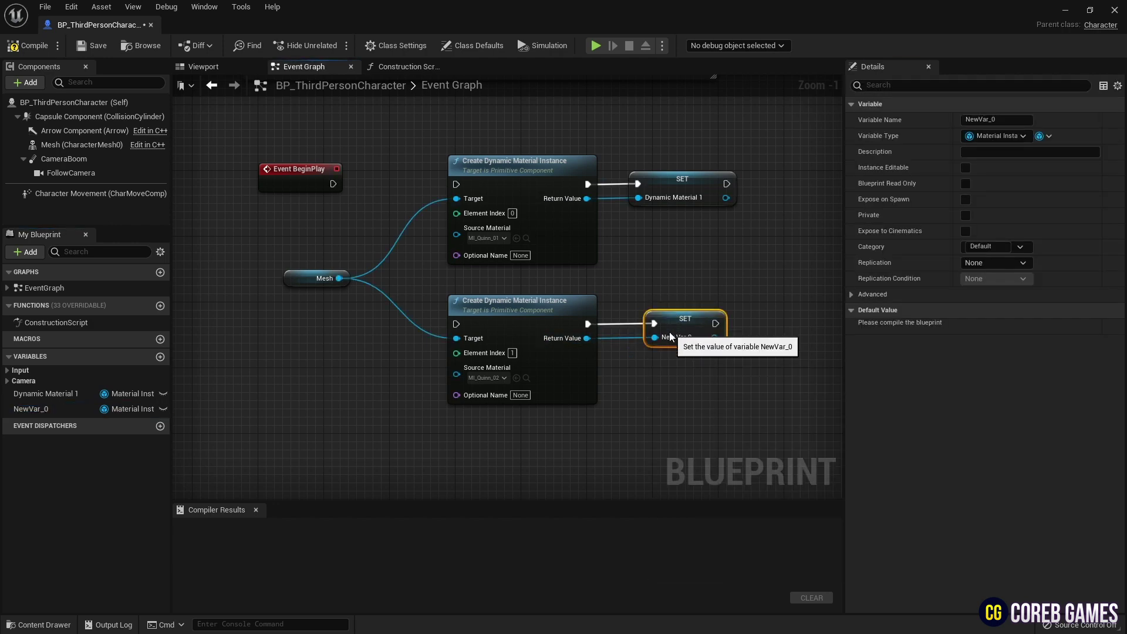
# Rename the newly promoted variable to Dynamic Material 2
pyautogui.rightClick(58, 410)
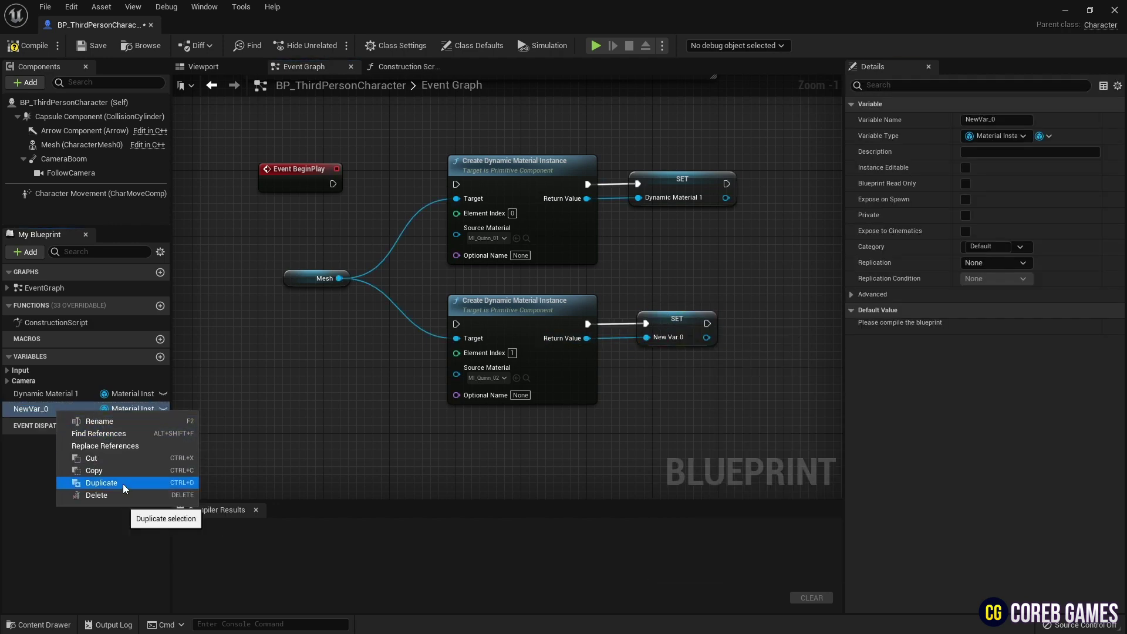
pyautogui.click(125, 420)
pyautogui.write('Dy')
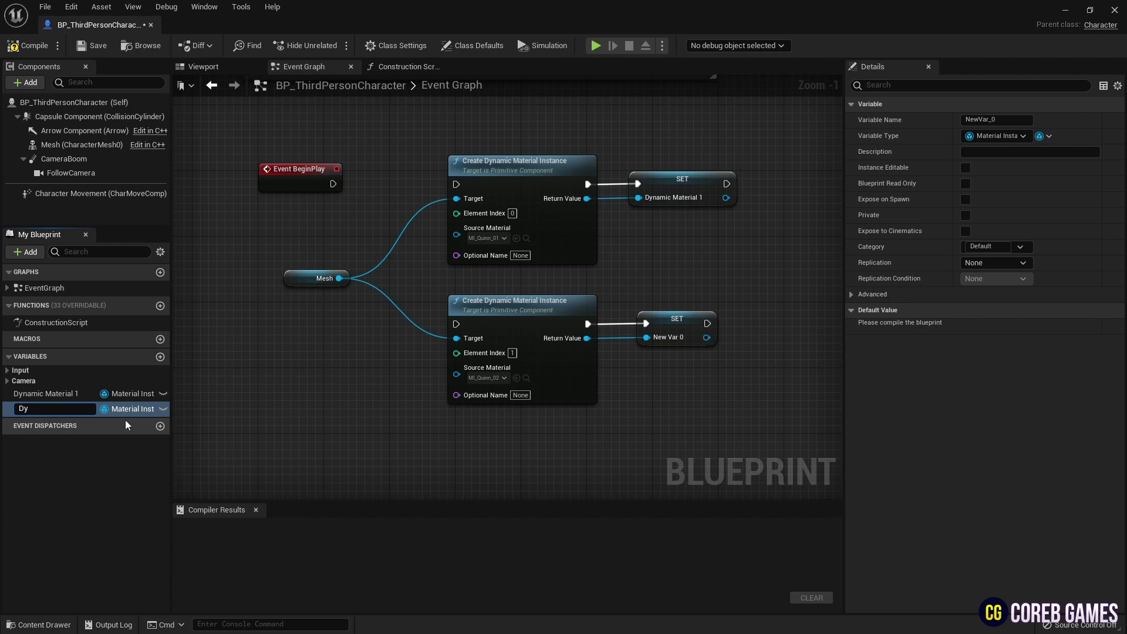
pyautogui.write('namic Material 2')
pyautogui.press('Return')
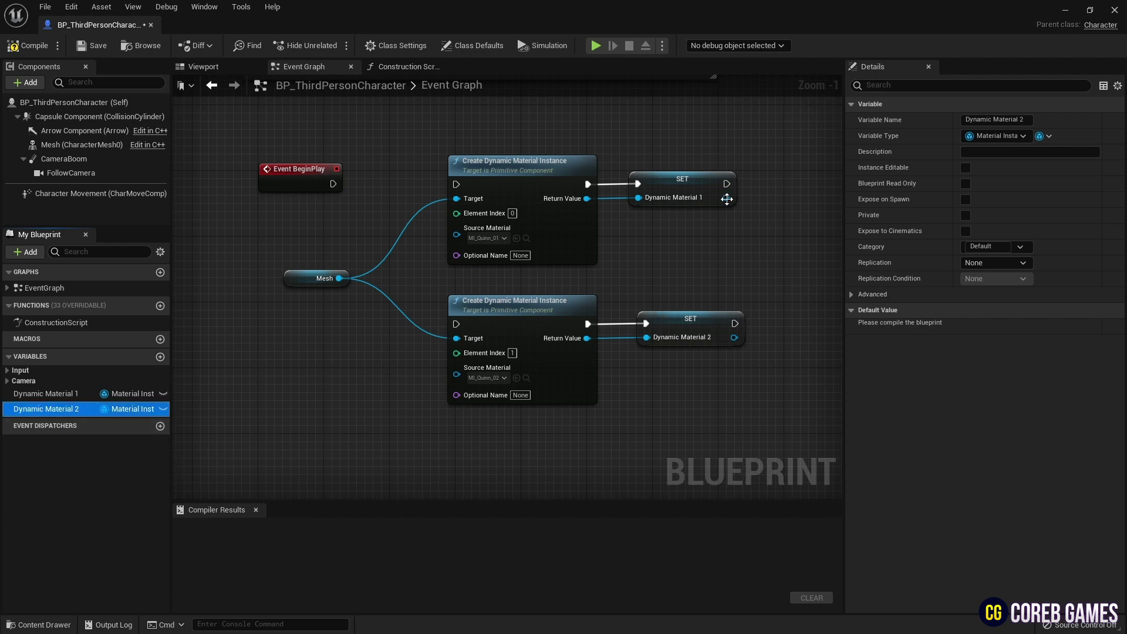
# Move the Mesh, Create Dynamic Material Instance and SET nodes farther from Event BeginPlay to make room
pyautogui.moveTo(725, 219); pyautogui.dragTo(715, 228, button='right')
pyautogui.moveTo(291, 286); pyautogui.dragTo(365, 294)
pyautogui.moveTo(401, 174); pyautogui.dragTo(660, 367)
pyautogui.moveTo(673, 188); pyautogui.dragTo(739, 188)
# Add a Sequence node after Event BeginPlay and wire Then 0 and Then 1 to the two Create Dynamic Material Instance nodes
pyautogui.rightClick(372, 190)
pyautogui.write('seq')
pyautogui.press('Return')
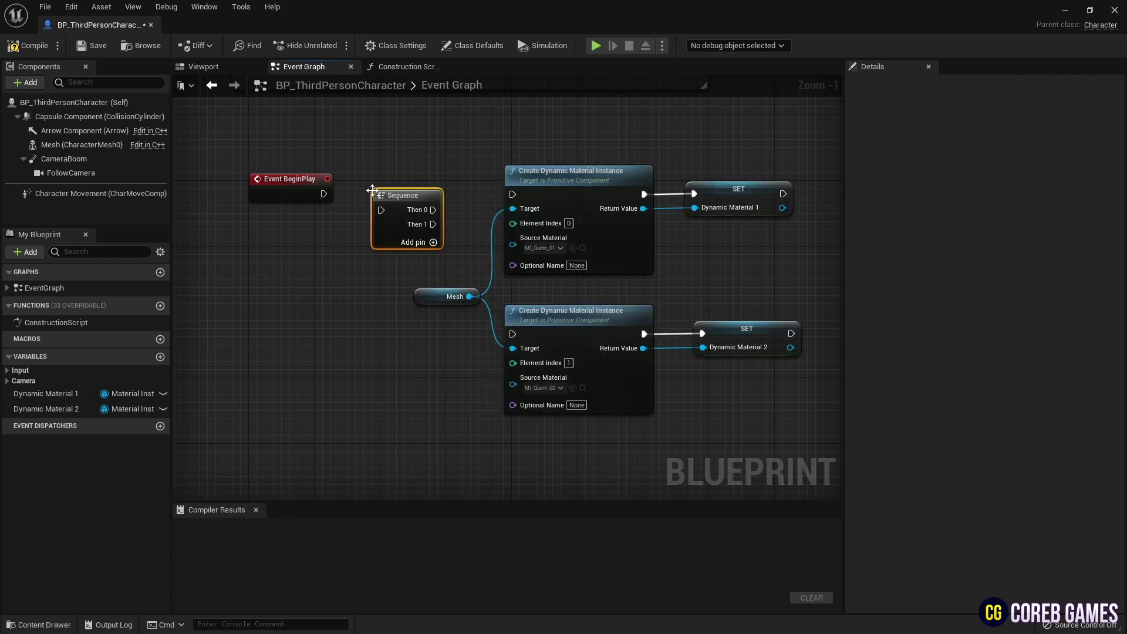
pyautogui.moveTo(396, 203); pyautogui.dragTo(397, 188)
pyautogui.moveTo(323, 194); pyautogui.dragTo(494, 289)
pyautogui.moveTo(515, 336); pyautogui.dragTo(516, 335)
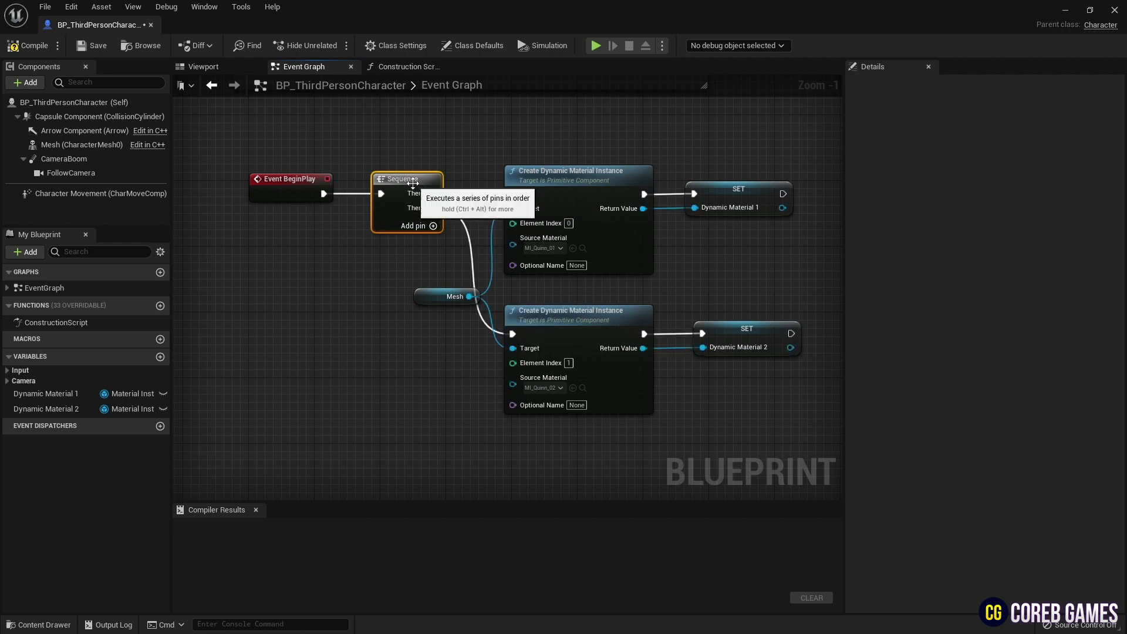
pyautogui.moveTo(412, 183)
pyautogui.mouseDown()
pyautogui.moveTo(436, 187)
pyautogui.moveTo(412, 183)
pyautogui.mouseUp()
# Add a keyboard event for key 1 in the empty area below the BeginPlay chain
pyautogui.moveTo(484, 151); pyautogui.dragTo(435, 201, button='right')
pyautogui.scroll(-2, 434, 201)
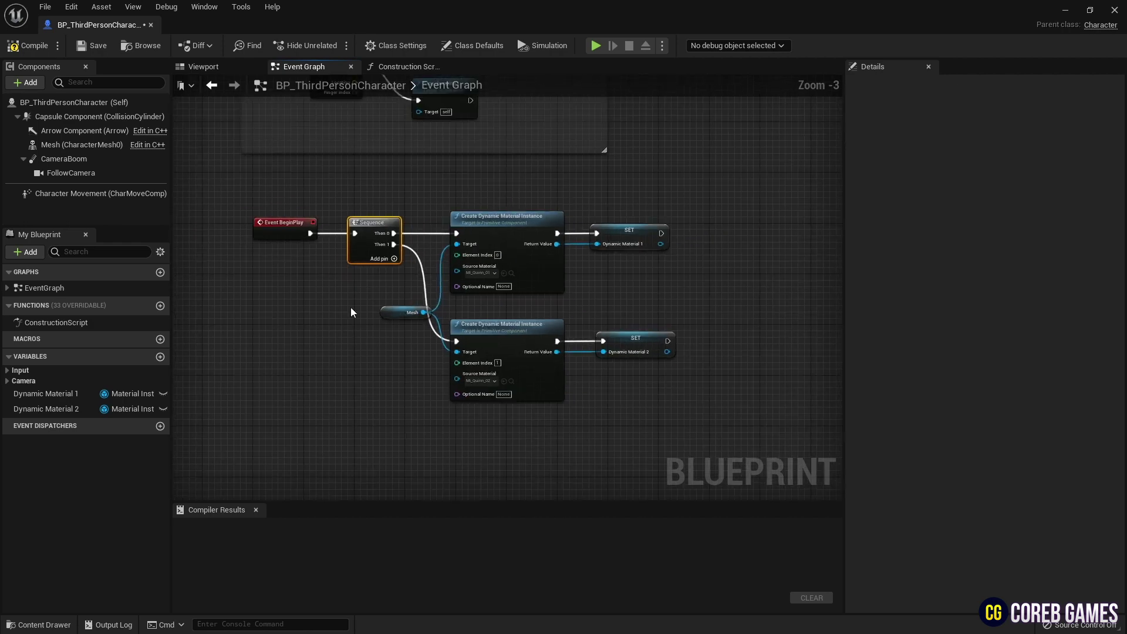
pyautogui.moveTo(533, 446); pyautogui.dragTo(570, 337, button='right')
pyautogui.rightClick(375, 359)
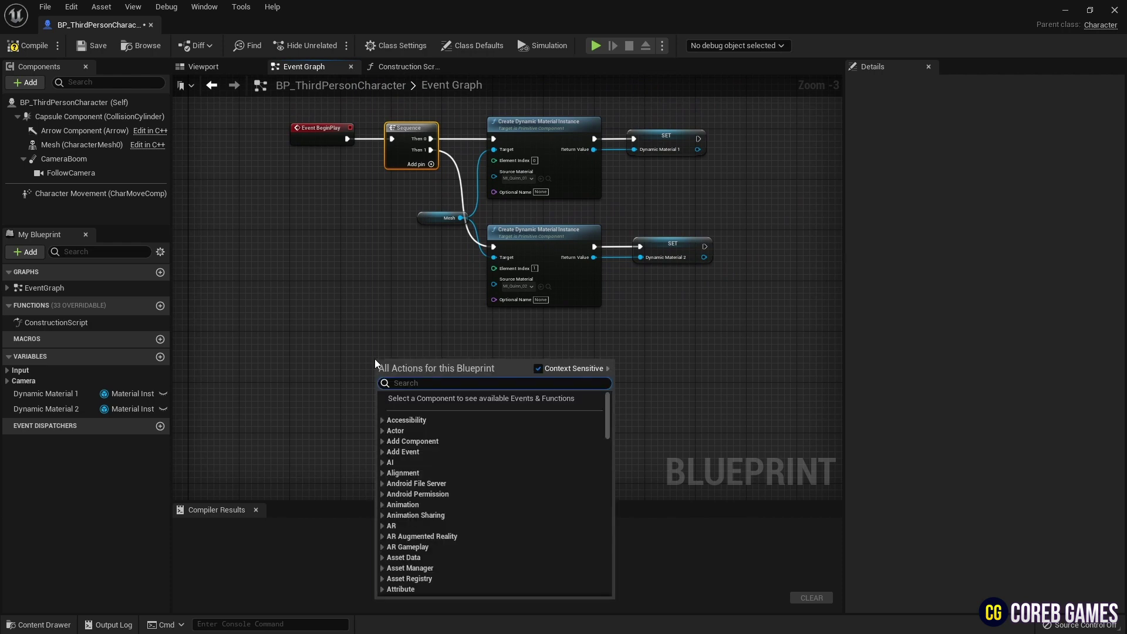
pyautogui.write('ki')
pyautogui.press('BackSpace')
pyautogui.write('eybo')
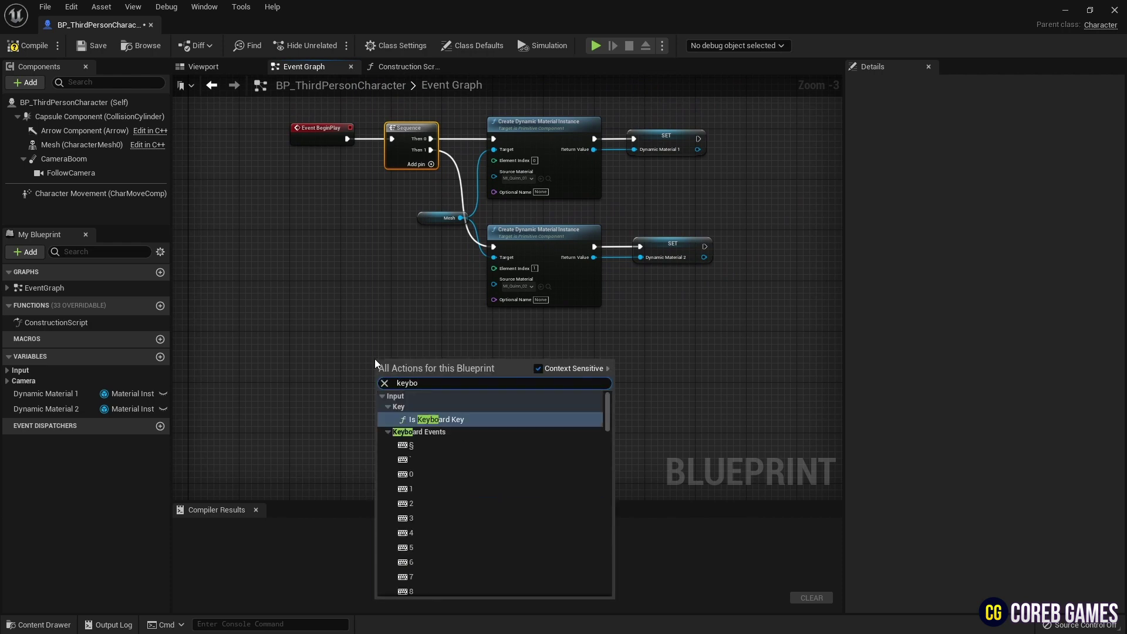
pyautogui.click(429, 489)
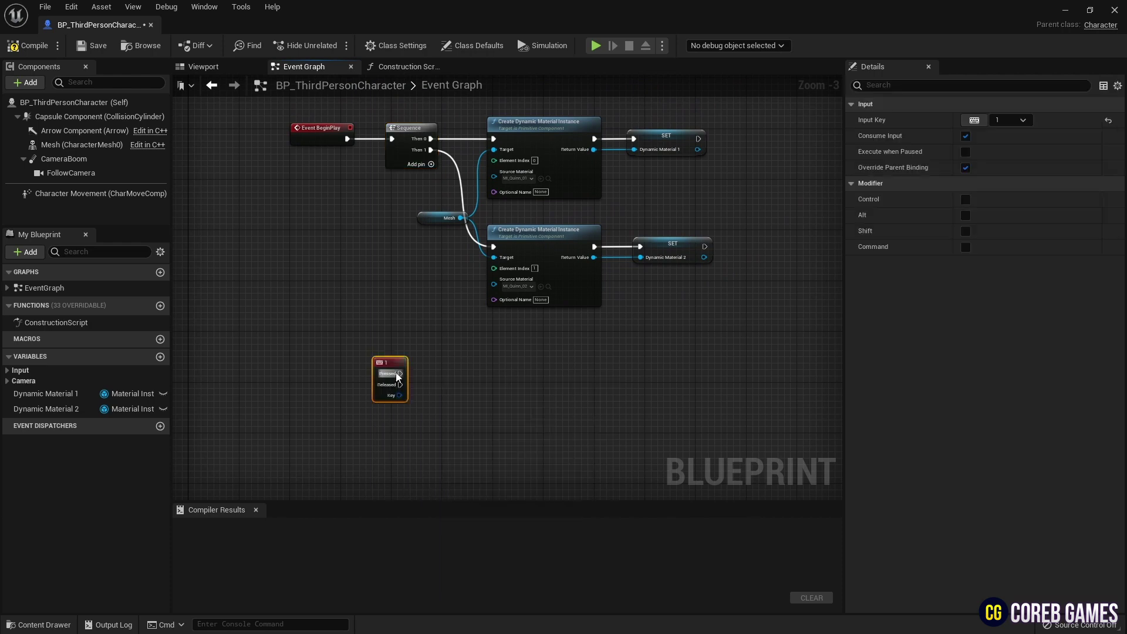
pyautogui.moveTo(388, 363); pyautogui.dragTo(301, 336)
# Add a Flip Flop node beside the key 1 event and wire Pressed to its input
pyautogui.moveTo(303, 340); pyautogui.dragTo(369, 295, button='right')
pyautogui.rightClick(444, 303)
pyautogui.write('fil')
pyautogui.press('BackSpace')
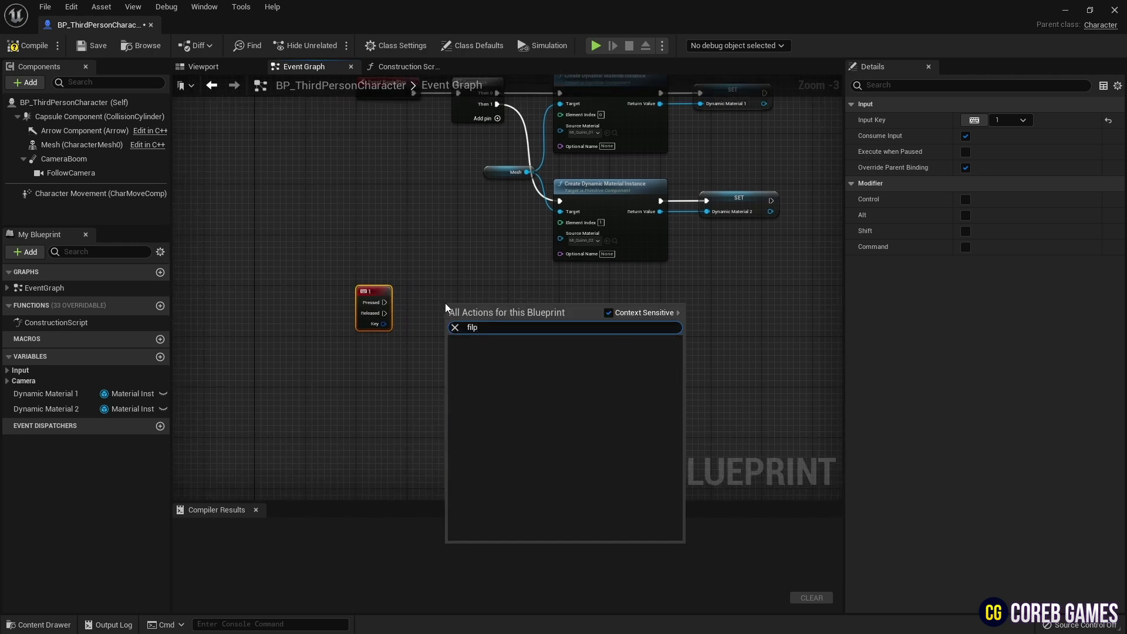
pyautogui.press('BackSpace')
pyautogui.write('lip')
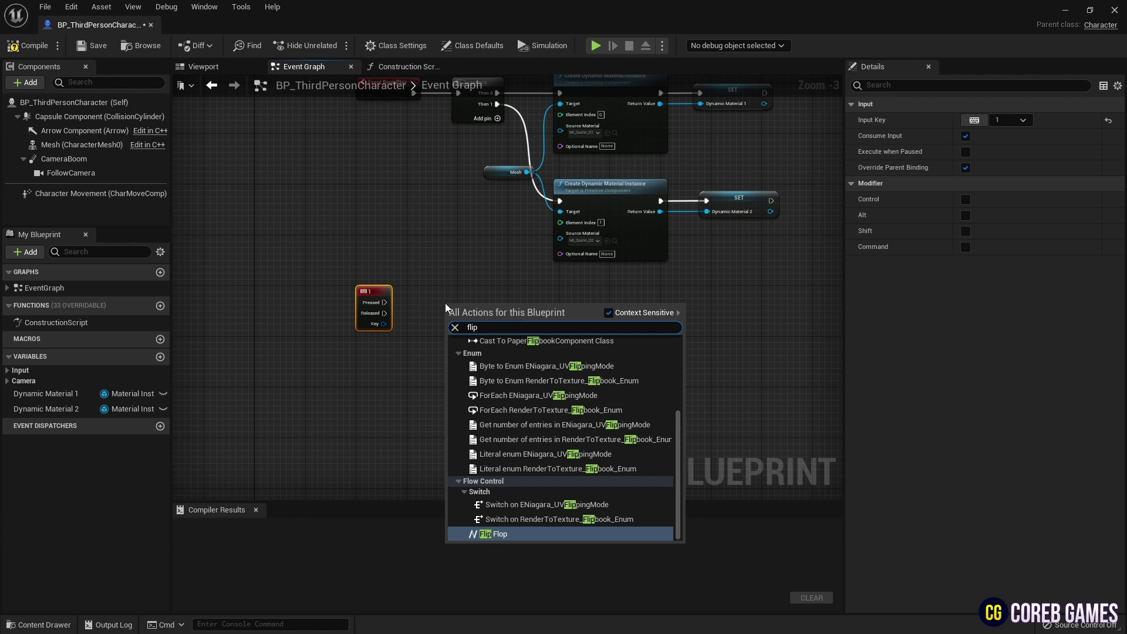
pyautogui.press('Return')
pyautogui.scroll(2, 445, 303)
pyautogui.moveTo(368, 301); pyautogui.dragTo(429, 302)
pyautogui.moveTo(348, 361); pyautogui.dragTo(453, 288)
pyautogui.moveTo(454, 286); pyautogui.dragTo(461, 320)
# Add a Print String node beside the Flip Flop and paste a copy of it below
pyautogui.click(581, 328)
pyautogui.rightClick(561, 326)
pyautogui.write('Pa')
pyautogui.press('BackSpace')
pyautogui.write('rint s')
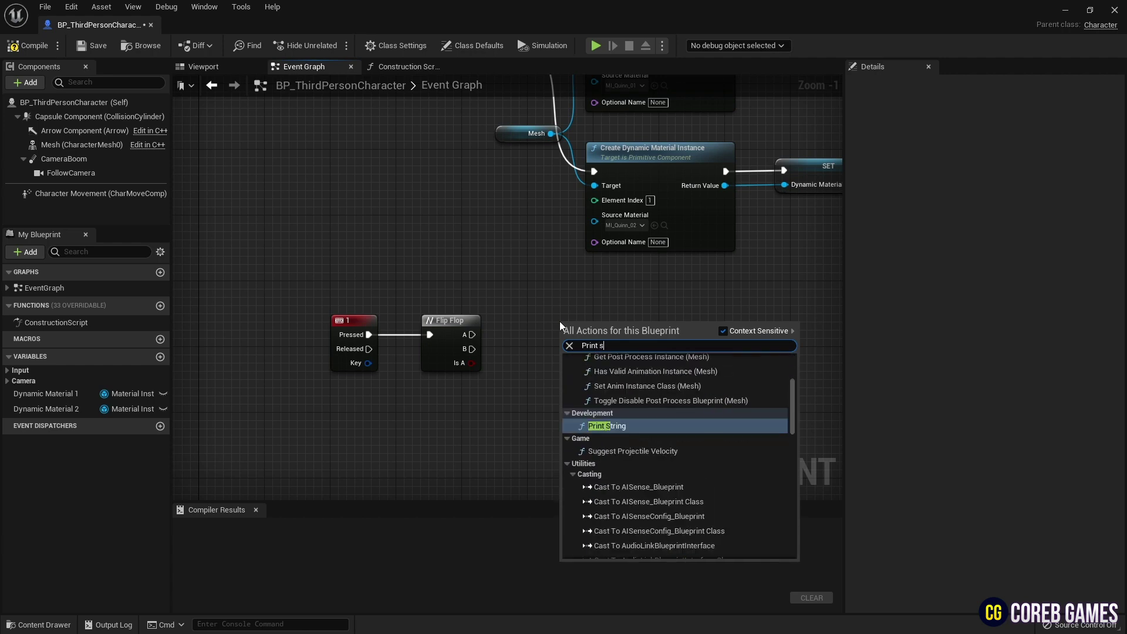
pyautogui.press('Return')
pyautogui.hotkey('ctrl', 'c')
pyautogui.hotkey('ctrl', 'v')
# Set the upper Print String's text to Invisible and the lower one's to Invisible Off
pyautogui.write('Is')
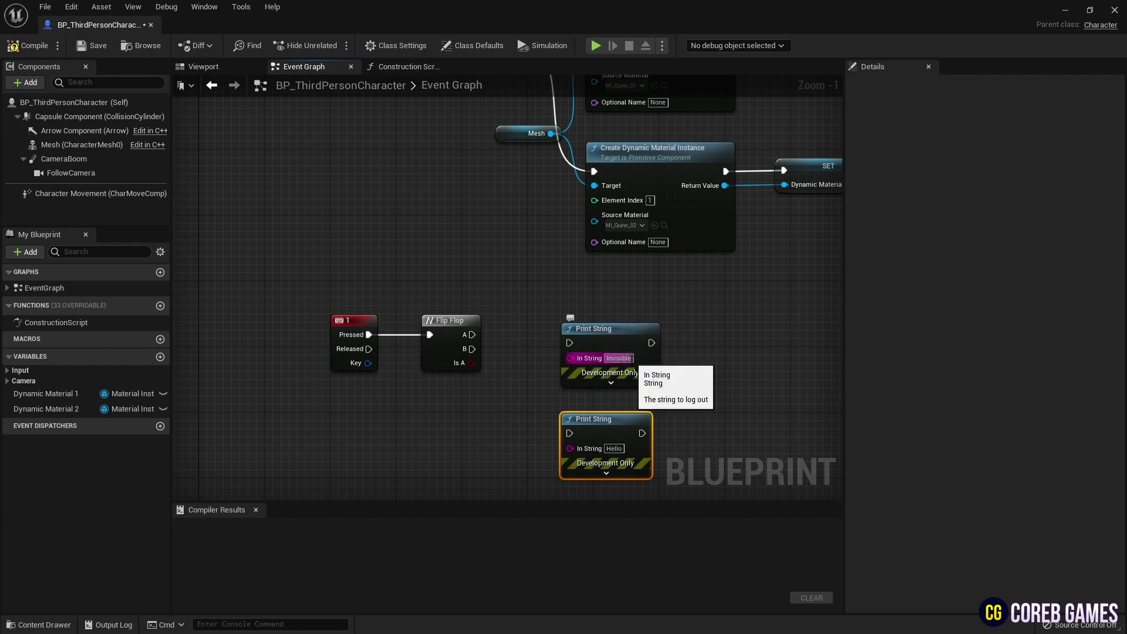
pyautogui.click(629, 358)
pyautogui.hotkey('ctrl', 'c')
pyautogui.click(618, 448)
pyautogui.hotkey('ctrl', 'v')
pyautogui.write('Off')
# Wire Flip Flop output A to the Invisible Print String and output B to the Invisible Off one, aligning the nodes
pyautogui.moveTo(695, 448); pyautogui.dragTo(623, 337, button='right')
pyautogui.moveTo(433, 258); pyautogui.dragTo(442, 256)
pyautogui.moveTo(564, 260); pyautogui.dragTo(564, 252)
pyautogui.moveTo(533, 355); pyautogui.dragTo(533, 356)
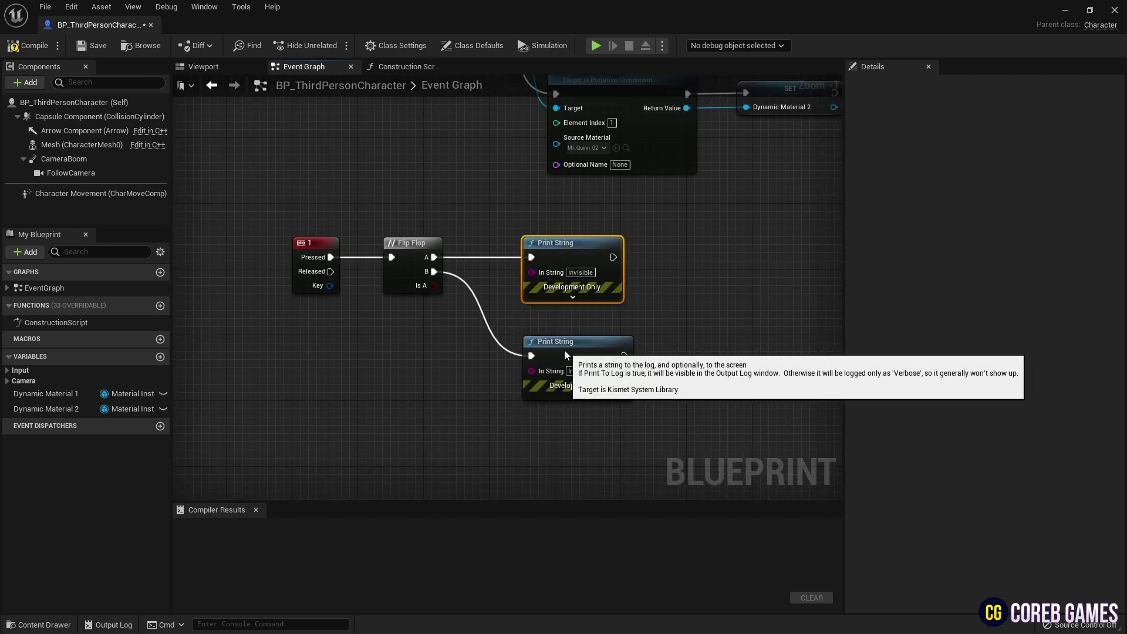
pyautogui.click(563, 349)
# Add a Timeline node named Invisible beyond the Print String nodes
pyautogui.moveTo(708, 281); pyautogui.dragTo(488, 301, button='right')
pyautogui.rightClick(558, 264)
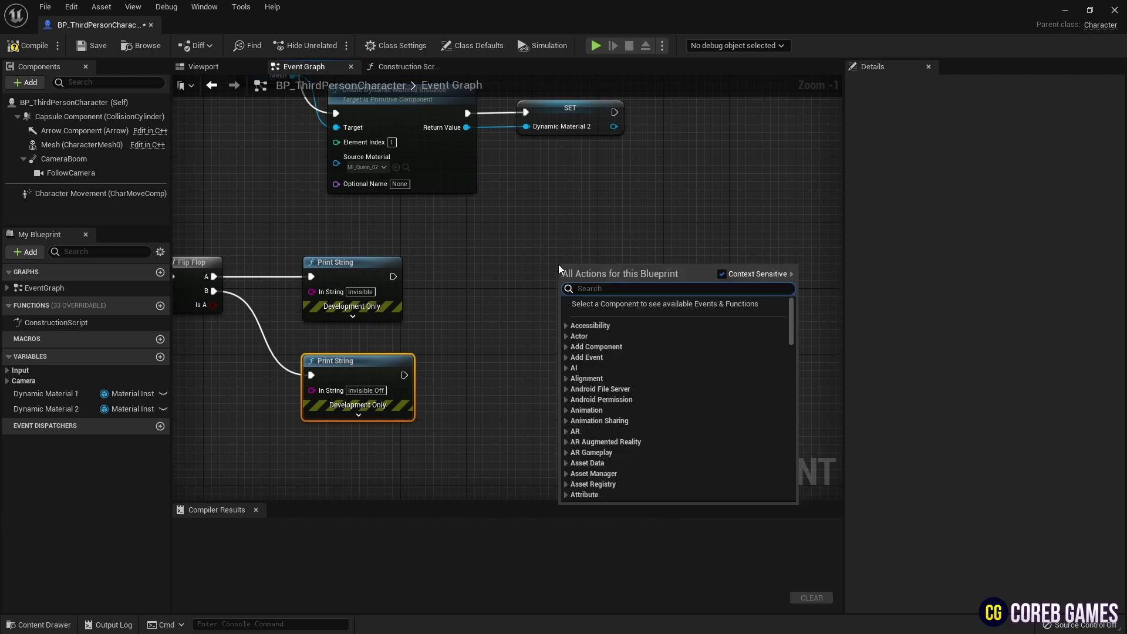
pyautogui.write('timelin')
pyautogui.click(611, 494)
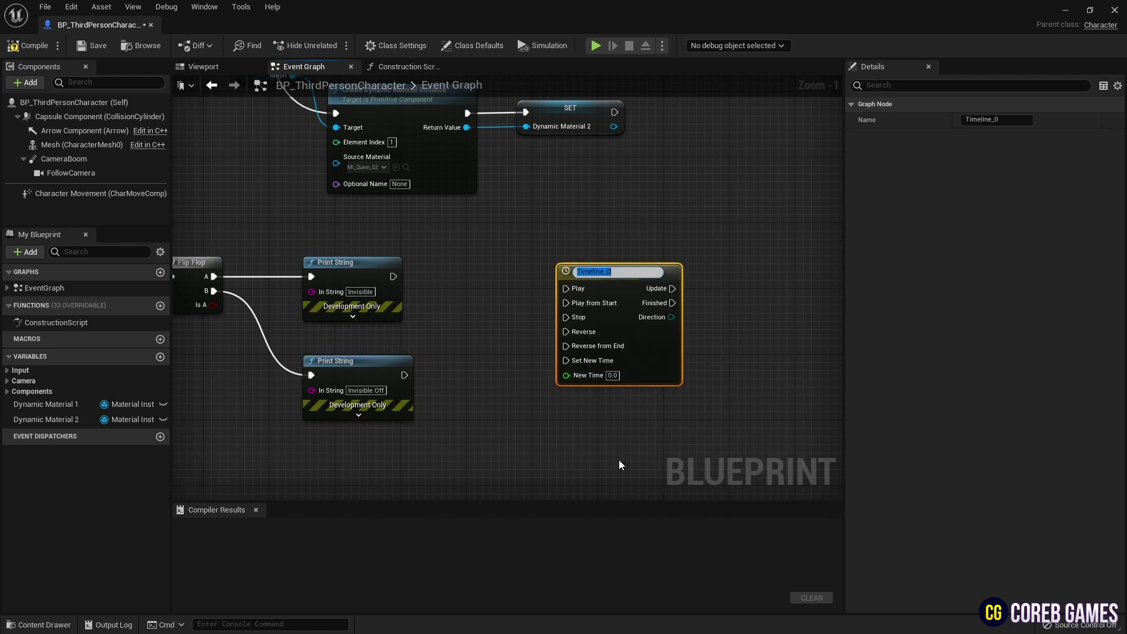
pyautogui.write('Invisible')
pyautogui.press('Return')
# Open the Invisible timeline for editing and add a float track with its default name
pyautogui.doubleClick(613, 280)
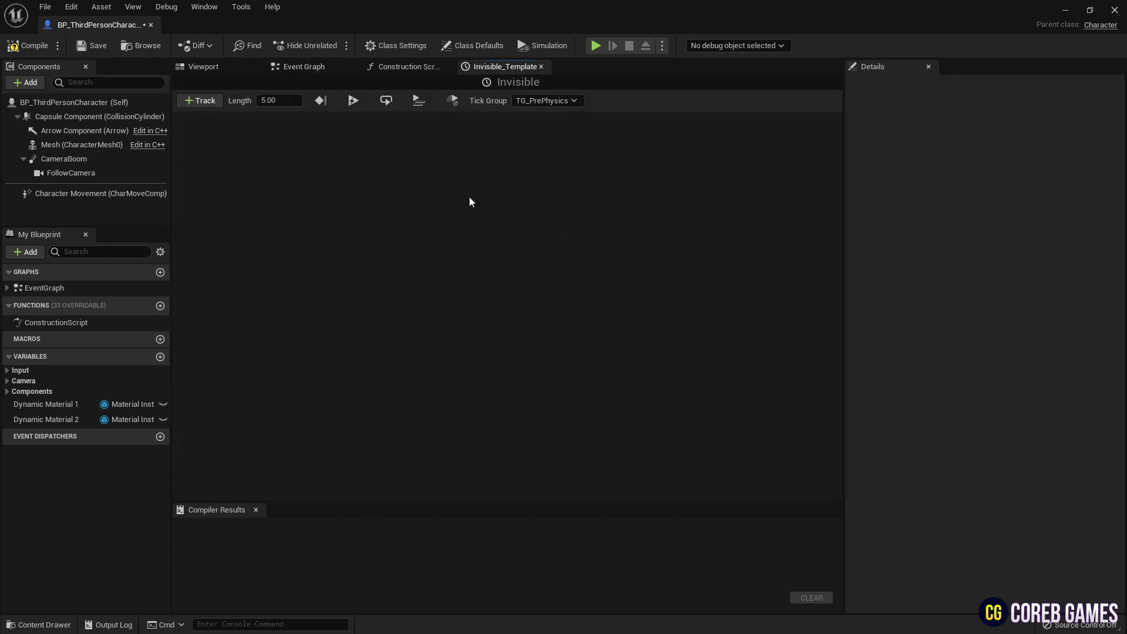
pyautogui.click(206, 106)
pyautogui.click(229, 117)
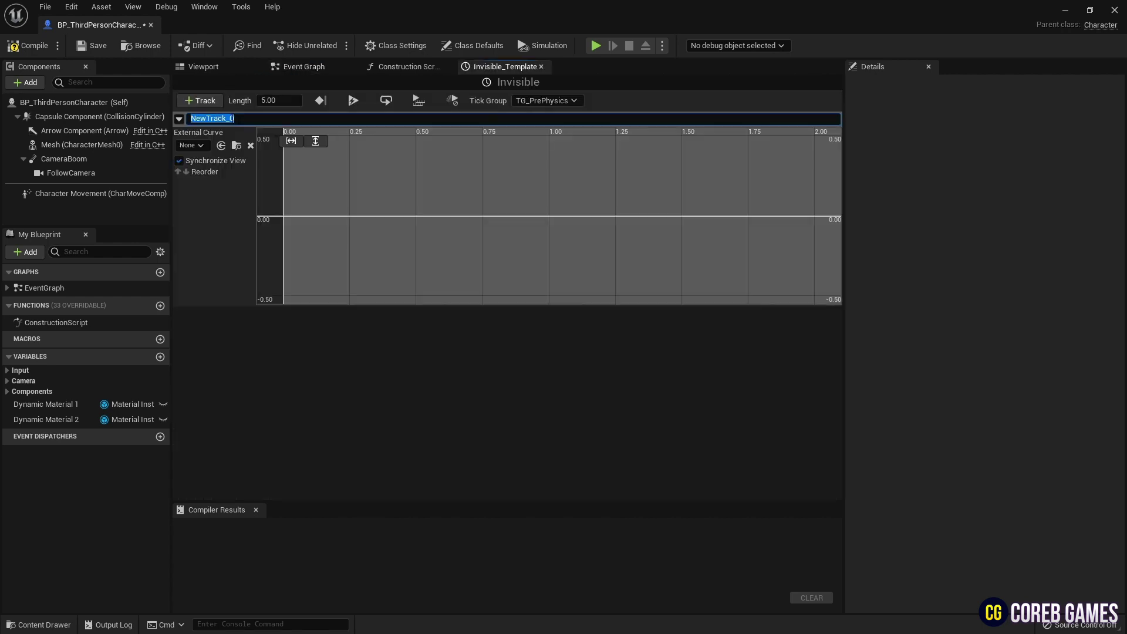
# Add one track key at time 0 with value 1.0 and a second key at time 5.0 with a lower value
pyautogui.moveTo(378, 209); pyautogui.dragTo(380, 228, button='right')
pyautogui.rightClick(309, 180)
pyautogui.click(347, 204)
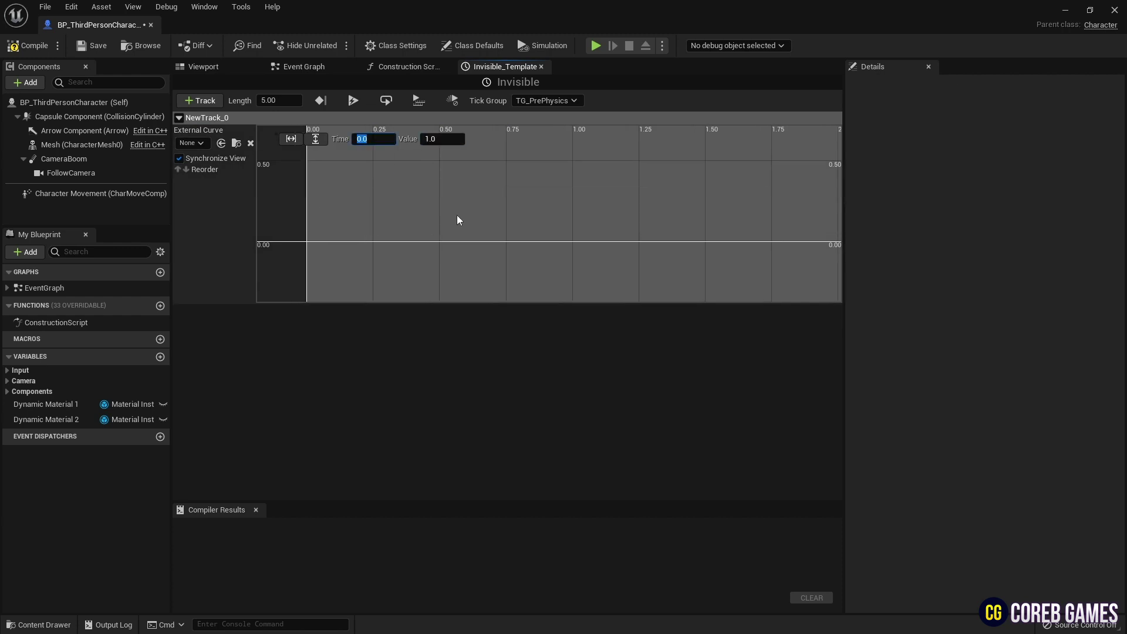
pyautogui.rightClick(663, 203)
pyautogui.click(689, 215)
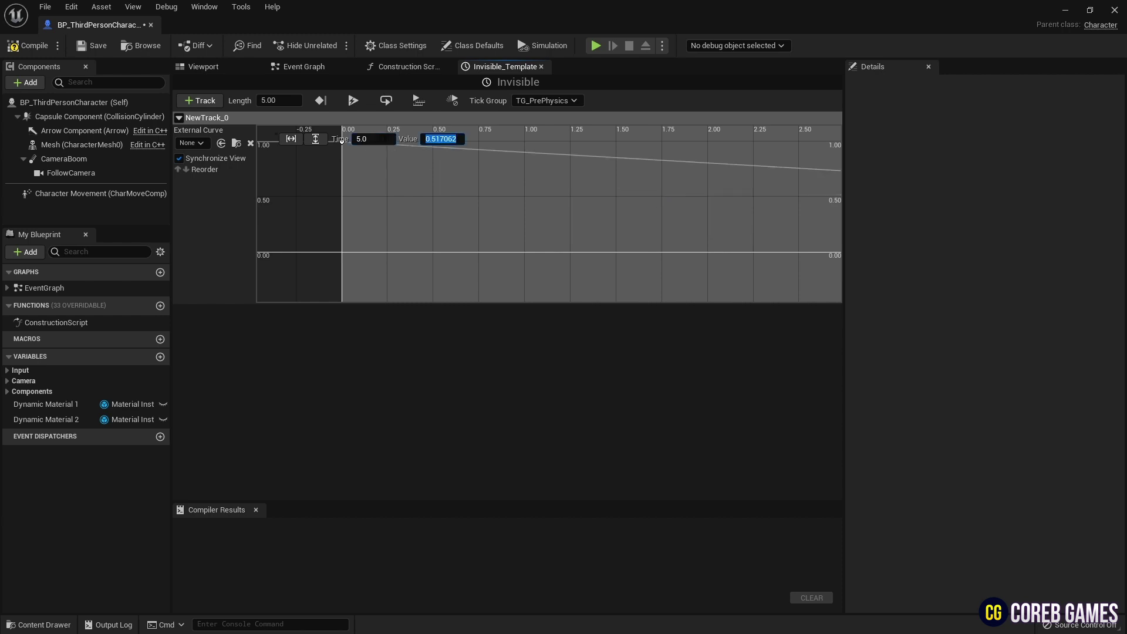
pyautogui.moveTo(433, 227)
pyautogui.mouseDown(button='right')
pyautogui.moveTo(397, 232)
pyautogui.moveTo(440, 227)
pyautogui.mouseUp(button='right')
# Smooth the curve between the track's two keys, close the timeline editor and return to the Event Graph
pyautogui.scroll(-4, 397, 233)
pyautogui.rightClick(360, 178)
pyautogui.click(412, 204)
pyautogui.moveTo(530, 217); pyautogui.dragTo(428, 210, button='right')
pyautogui.scroll(-8, 428, 210)
pyautogui.scroll(1, 640, 235)
pyautogui.click(656, 255)
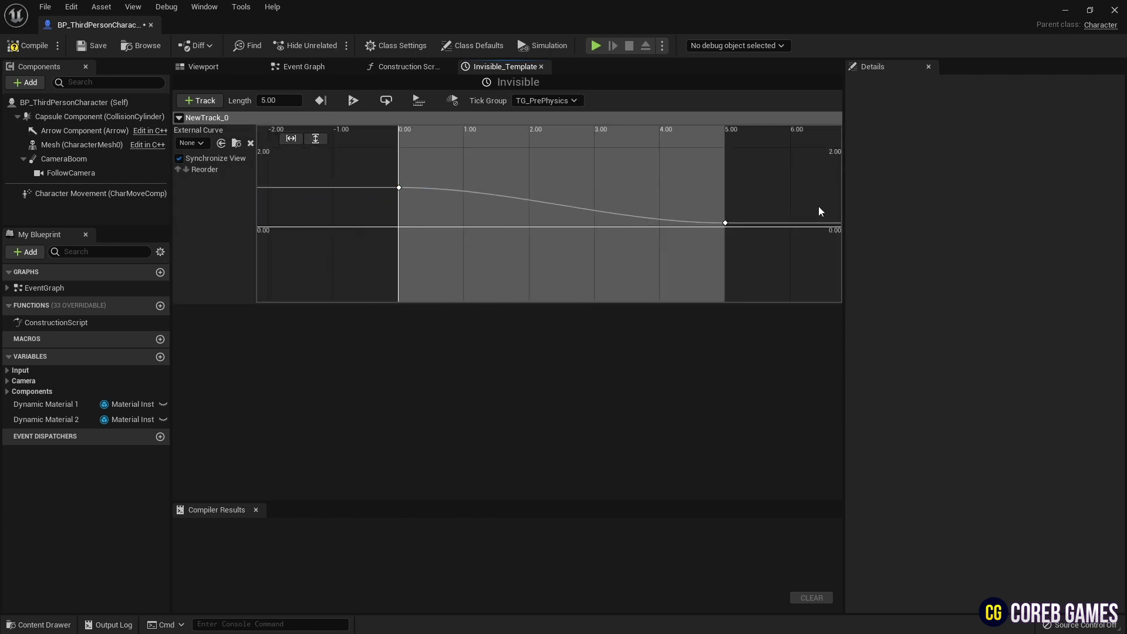
pyautogui.click(541, 67)
pyautogui.click(314, 69)
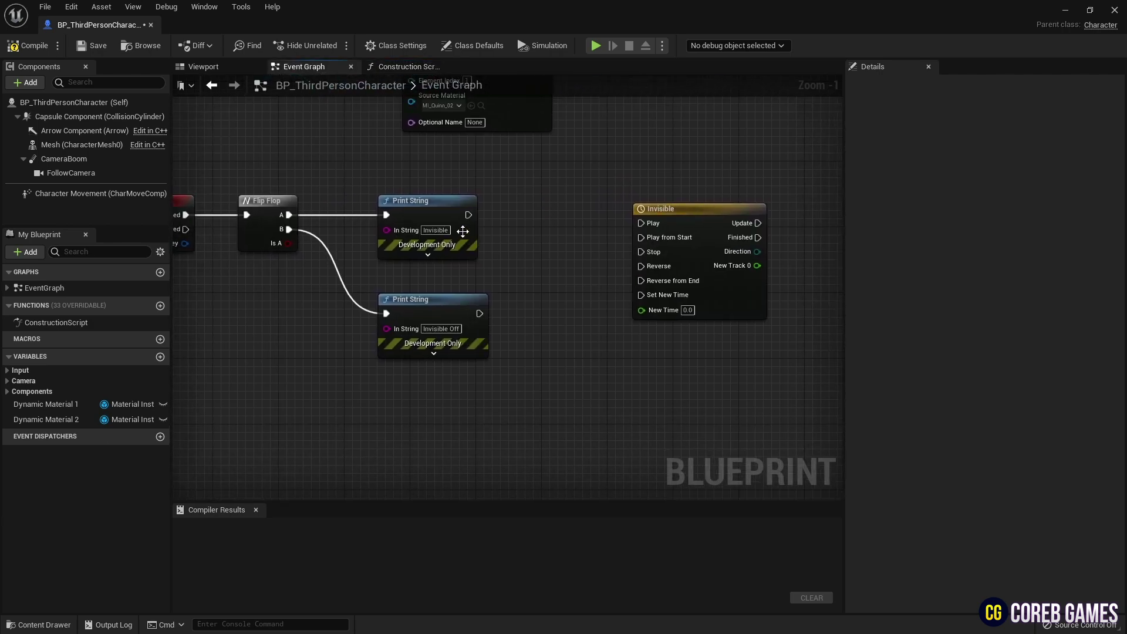
# Wire the Invisible Print String to the timeline's Play input and the Invisible Off Print String to its Reverse input
pyautogui.moveTo(467, 215); pyautogui.dragTo(631, 202)
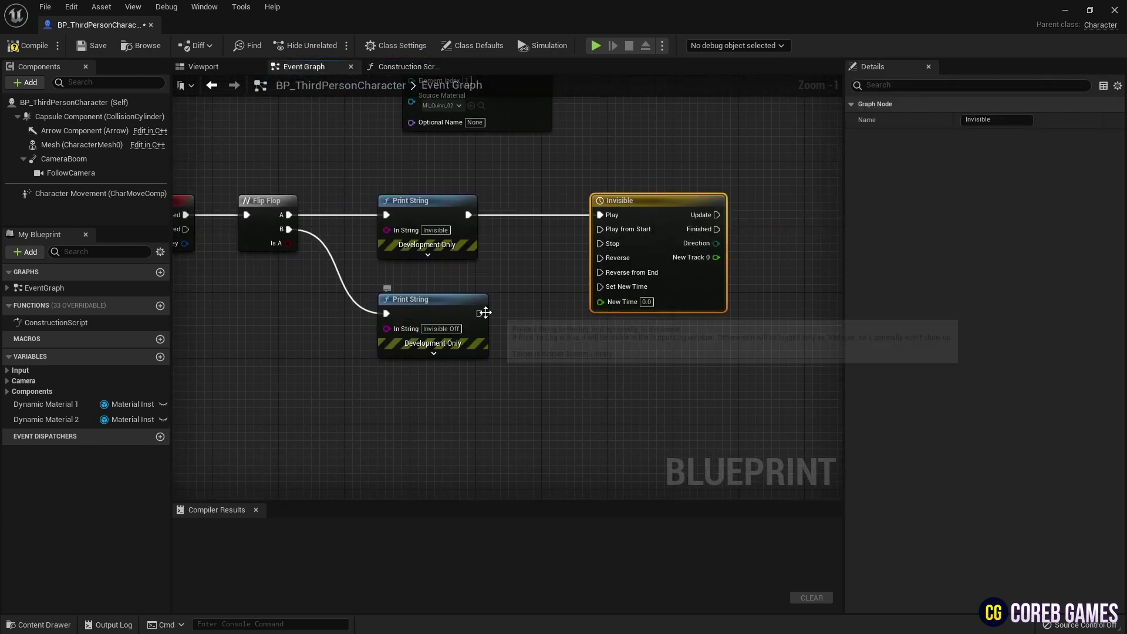
pyautogui.moveTo(479, 313); pyautogui.dragTo(599, 258)
pyautogui.moveTo(644, 206); pyautogui.dragTo(587, 207)
pyautogui.click(756, 216)
pyautogui.moveTo(755, 217); pyautogui.dragTo(602, 235, button='right')
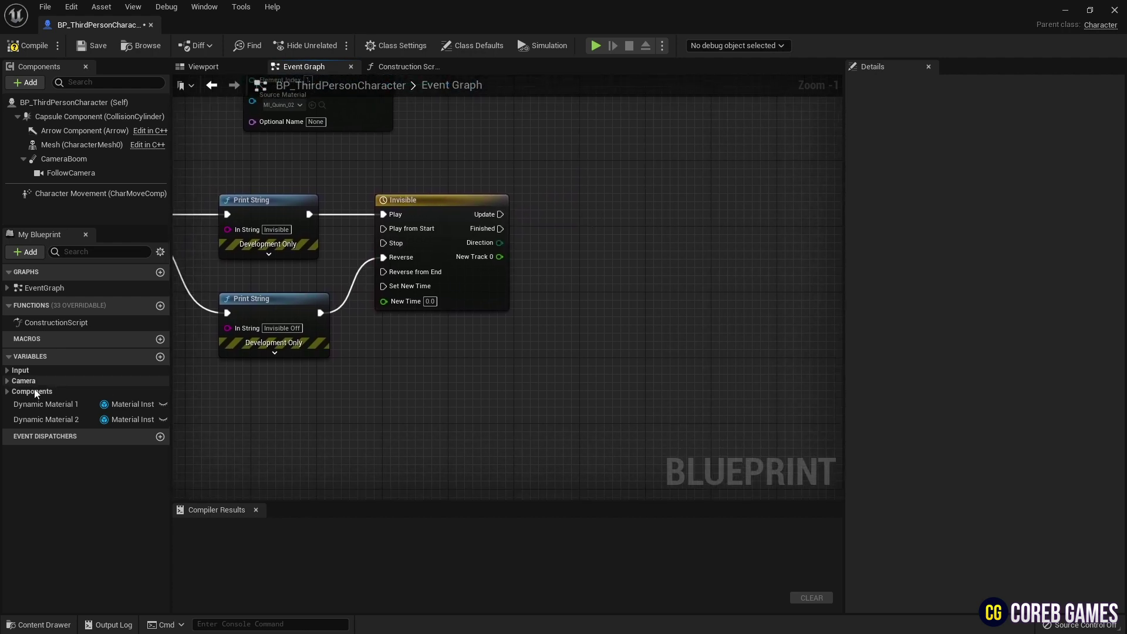
# Place Get nodes for the Dynamic Material 1 and Dynamic Material 2 variables below the Invisible timeline
pyautogui.moveTo(23, 401); pyautogui.dragTo(454, 358)
pyautogui.click(506, 379)
pyautogui.click(166, 419)
pyautogui.click(516, 423)
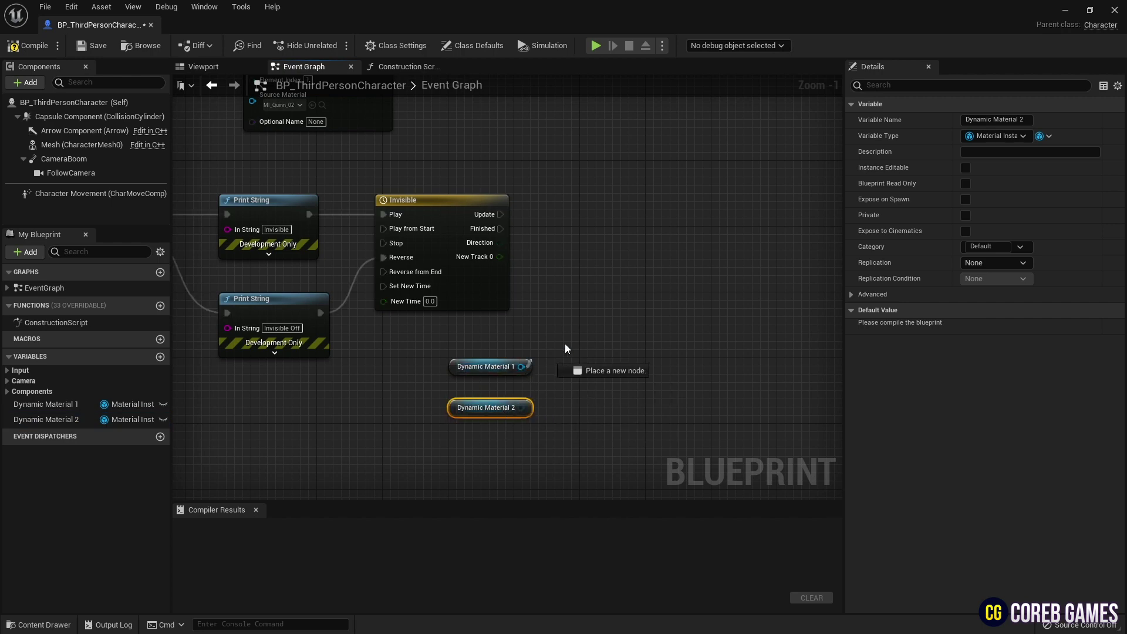
# Add a Set Scalar Parameter Value node targeting Dynamic Material 1 and Dynamic Material 2, with the parameter name Opacity
pyautogui.moveTo(582, 334); pyautogui.dragTo(596, 301)
pyautogui.write('set Scal')
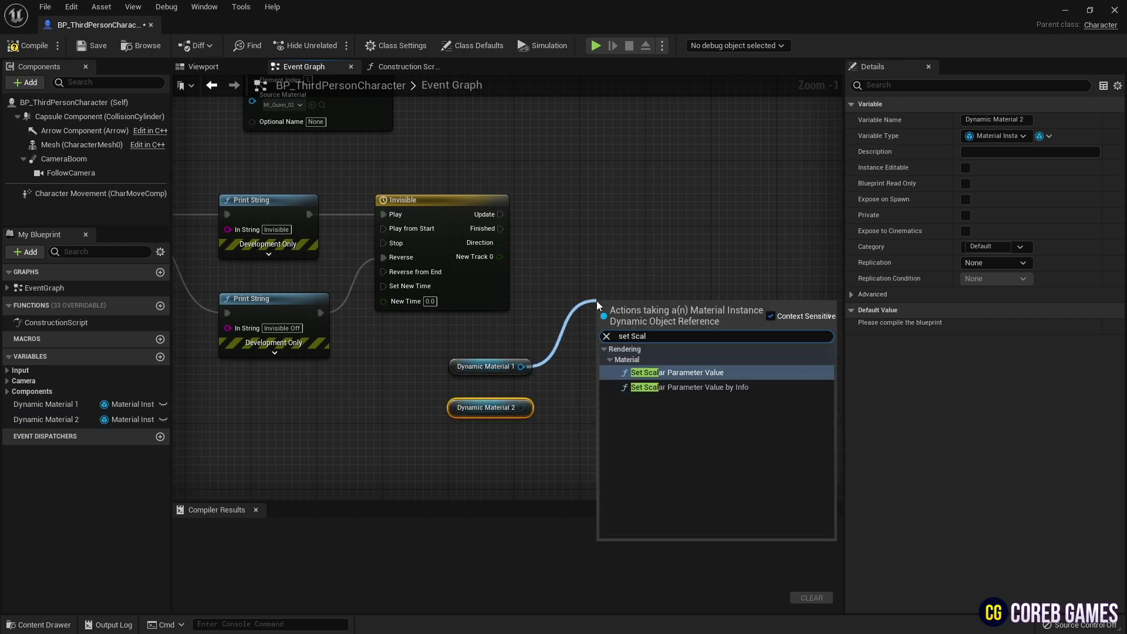
pyautogui.press('Return')
pyautogui.moveTo(647, 309); pyautogui.dragTo(670, 220)
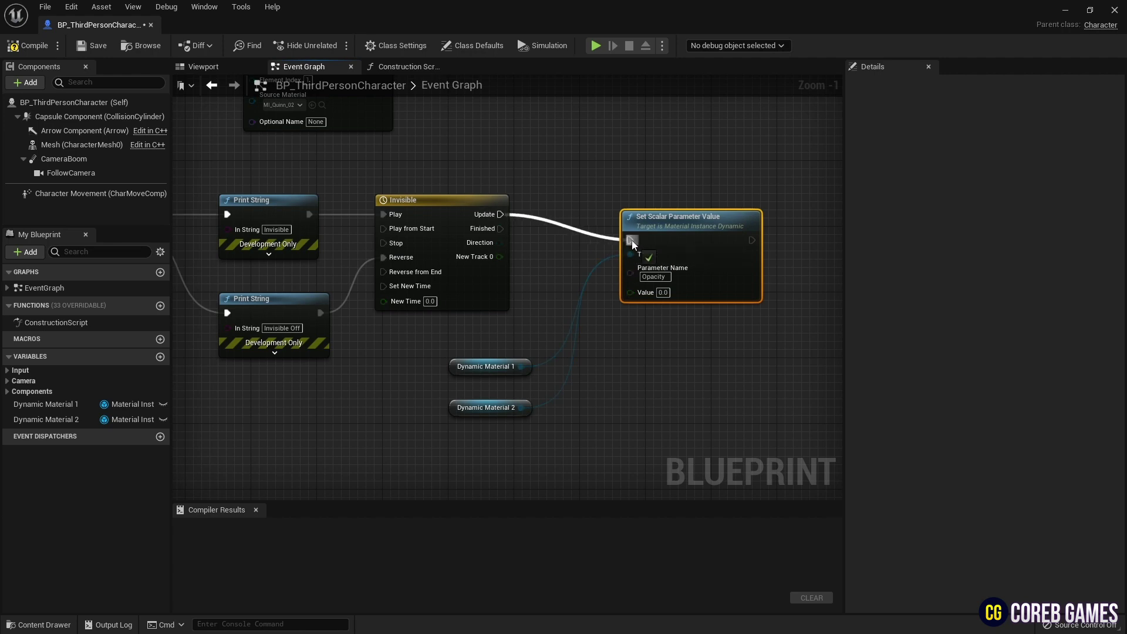
# Wire the timeline's Update and New Track 0 outputs to the Set Scalar Parameter Value node and tidy the material variable nodes
pyautogui.moveTo(631, 240); pyautogui.dragTo(632, 241)
pyautogui.moveTo(671, 226); pyautogui.dragTo(664, 201)
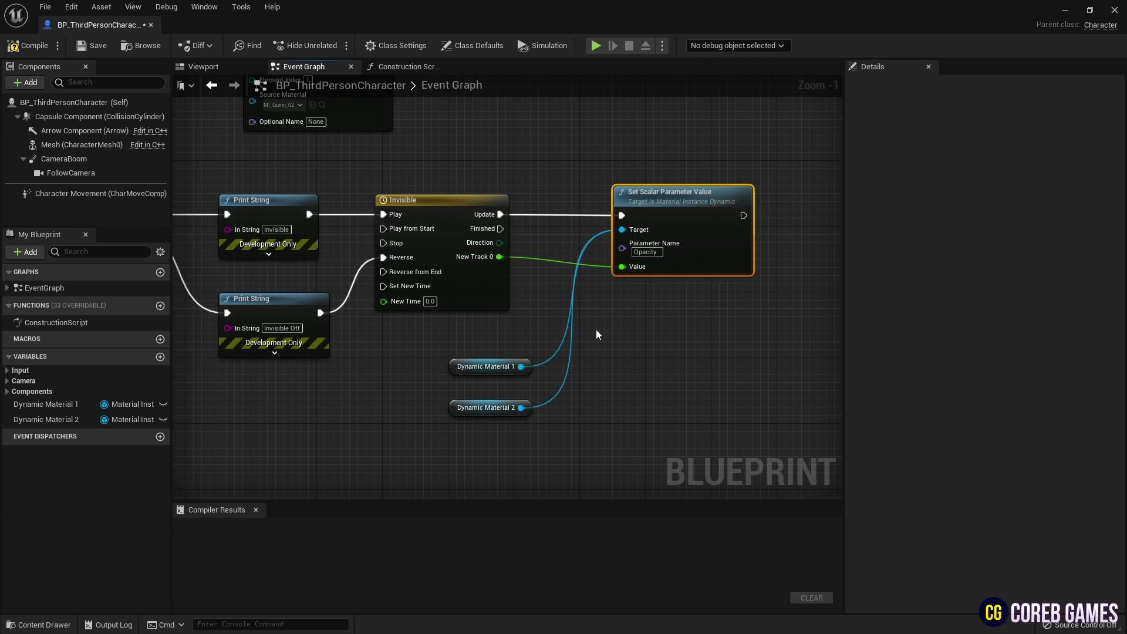
pyautogui.moveTo(565, 376); pyautogui.dragTo(498, 418)
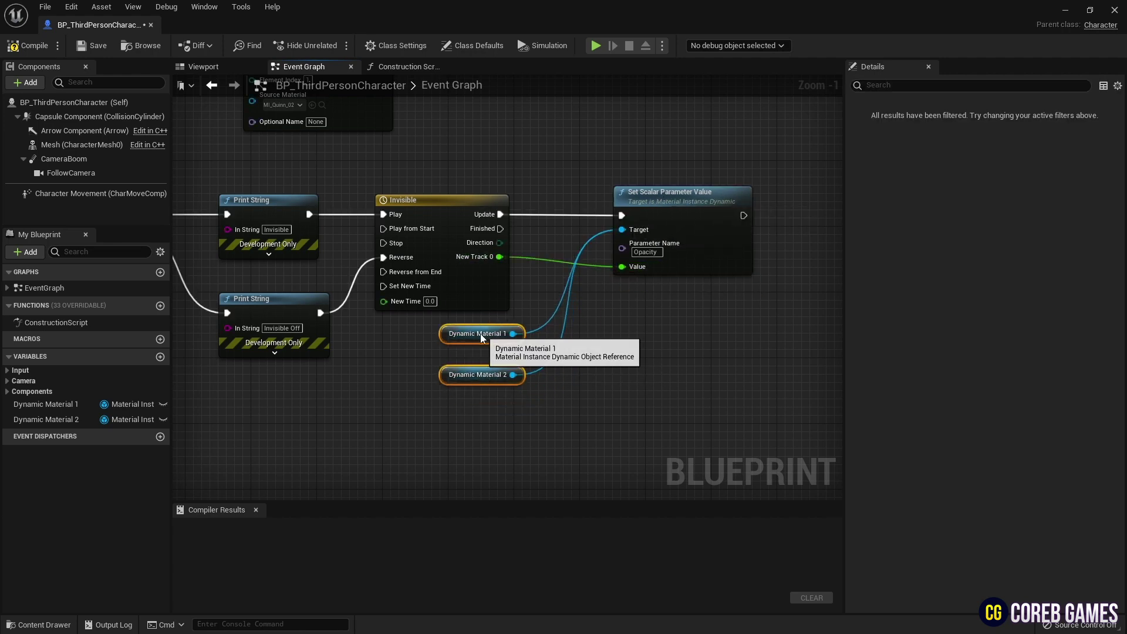
pyautogui.click(563, 226)
# Compile and save the BP_ThirdPersonCharacter blueprint, then close its editor
pyautogui.scroll(-2, 663, 233)
pyautogui.moveTo(652, 234); pyautogui.dragTo(679, 317, button='right')
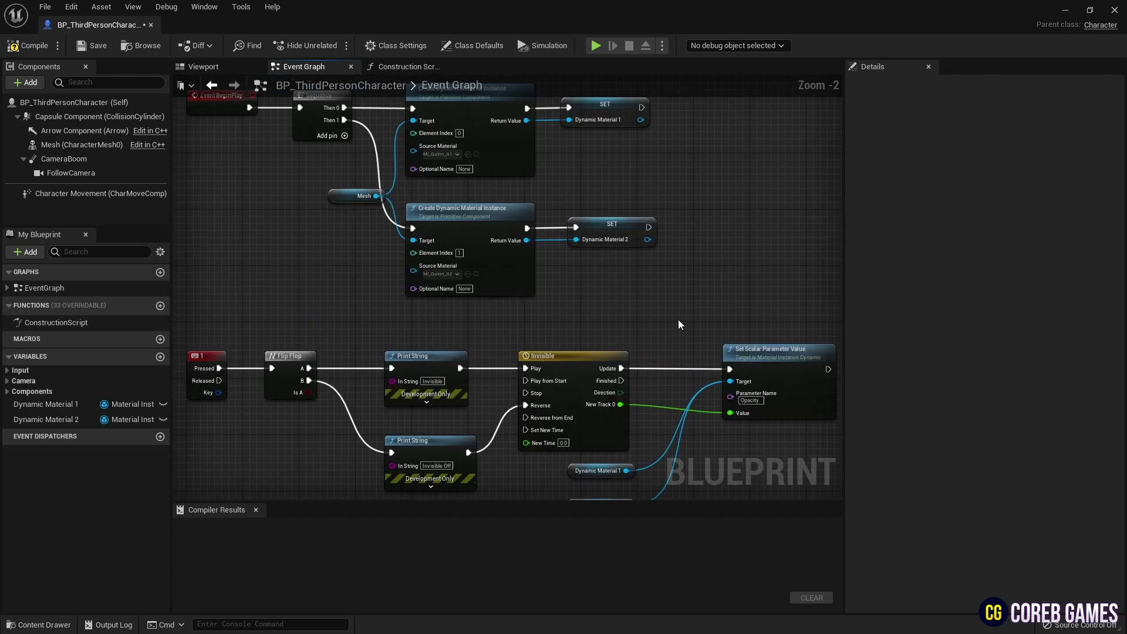
pyautogui.scroll(-1, 676, 314)
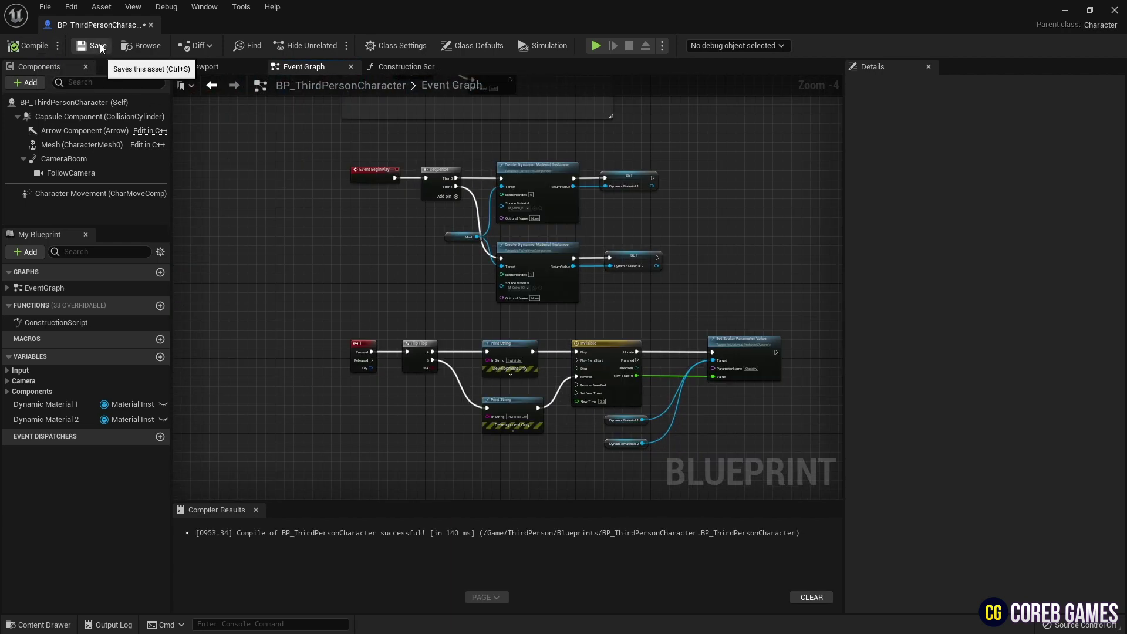
pyautogui.click(152, 25)
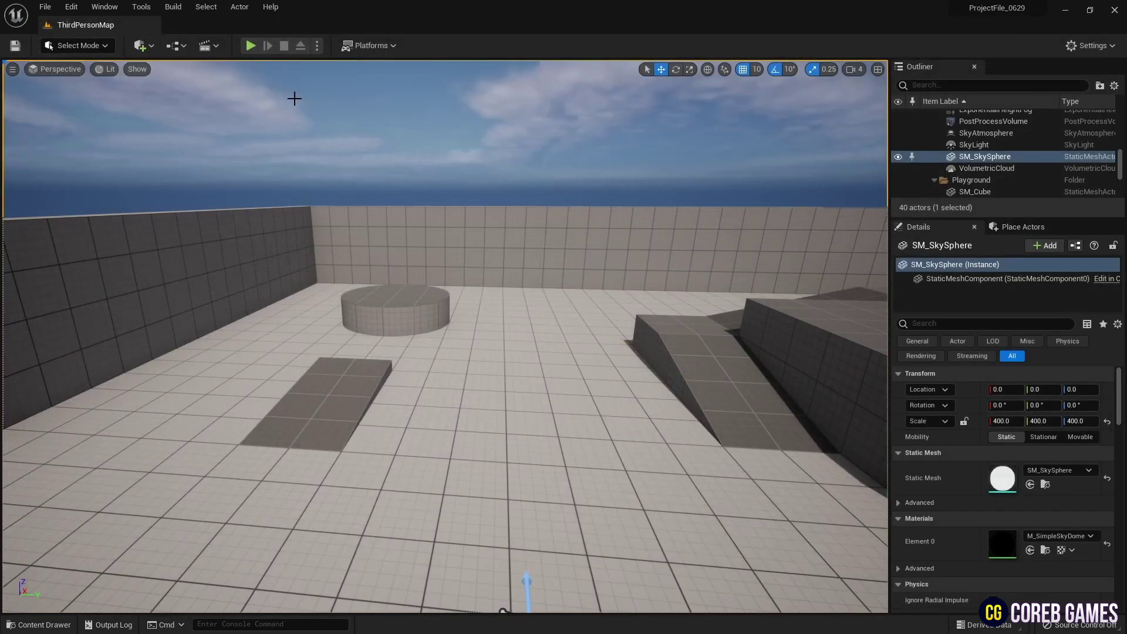
# Play the level and test toggling the character's invisibility on and off while running and jumping around
pyautogui.click(251, 45)
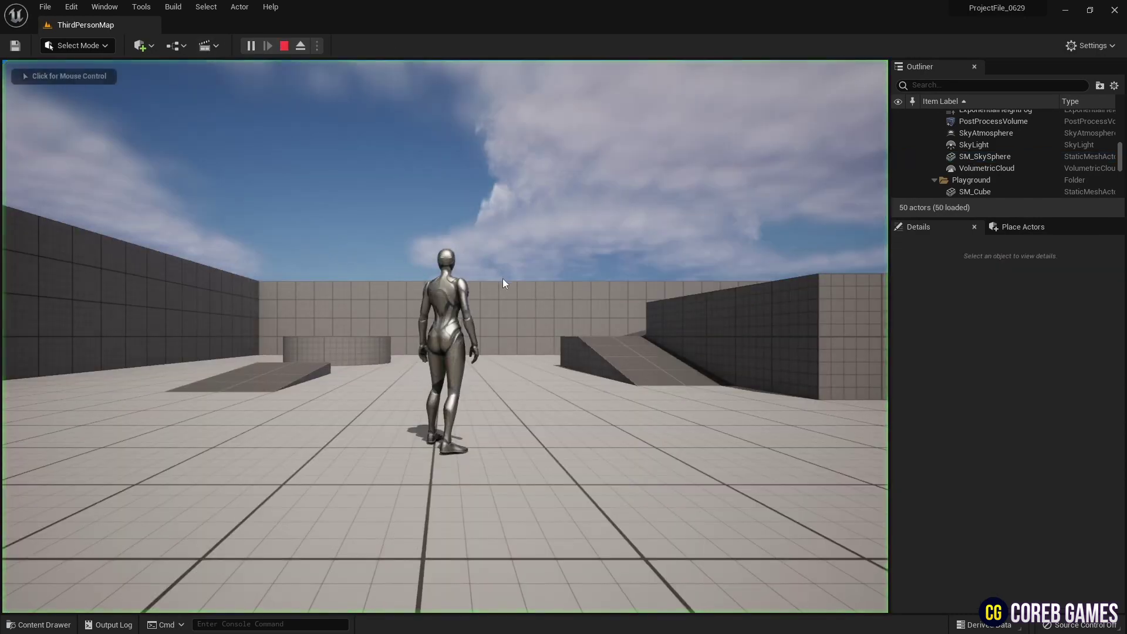
pyautogui.press('w')
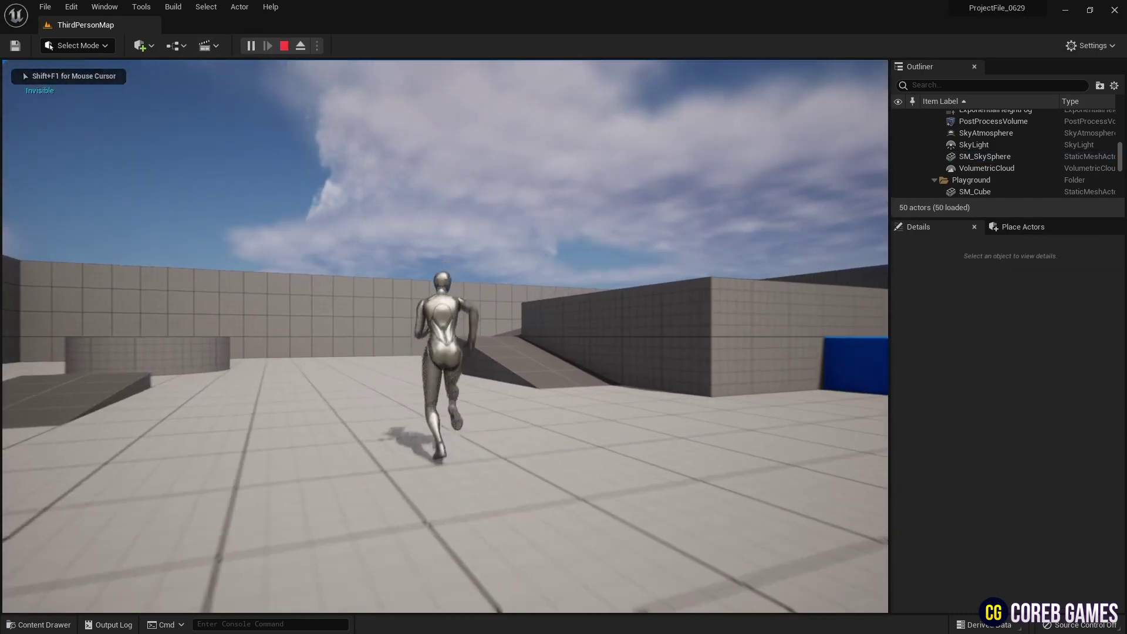
pyautogui.press('space')
pyautogui.press('w')
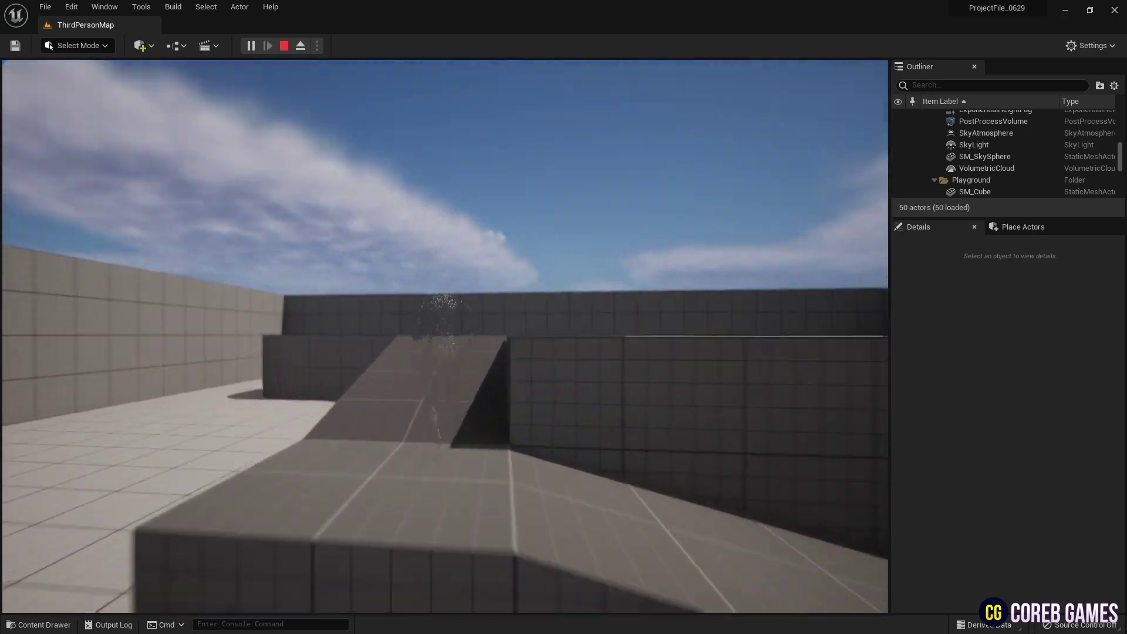
pyautogui.press('i')
pyautogui.press('w')
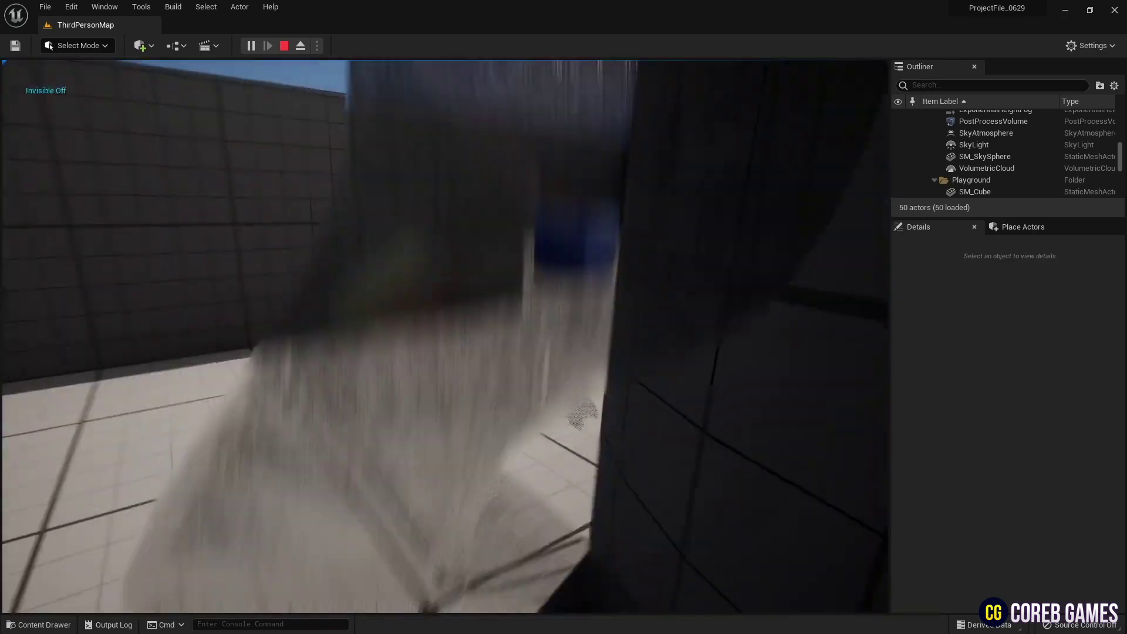
pyautogui.press('s')
pyautogui.press('w')
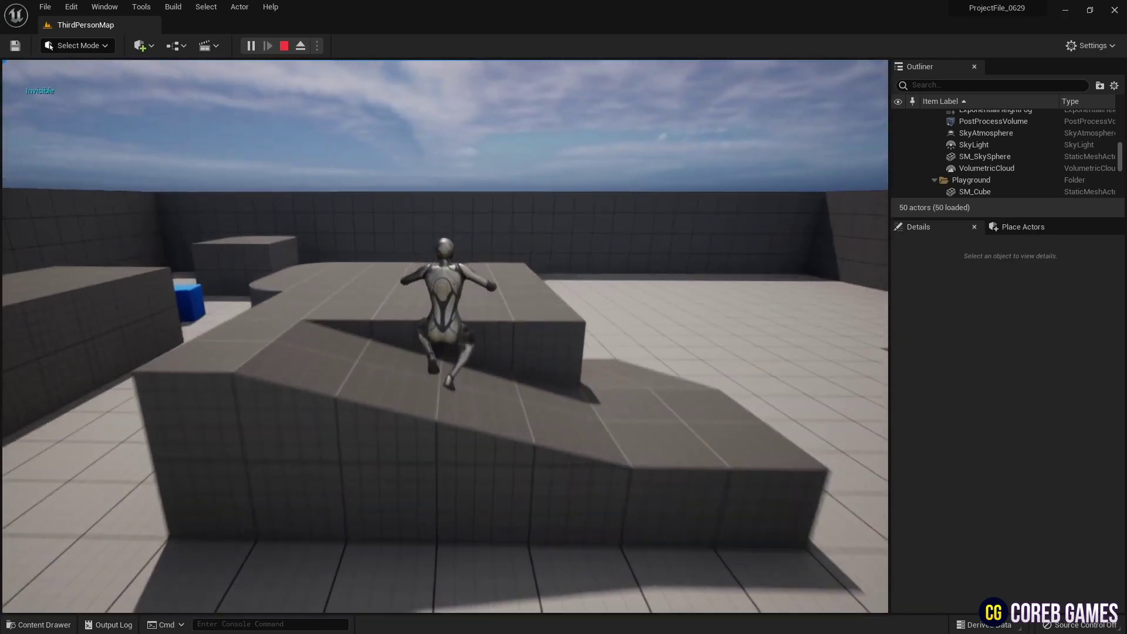
pyautogui.press('i')
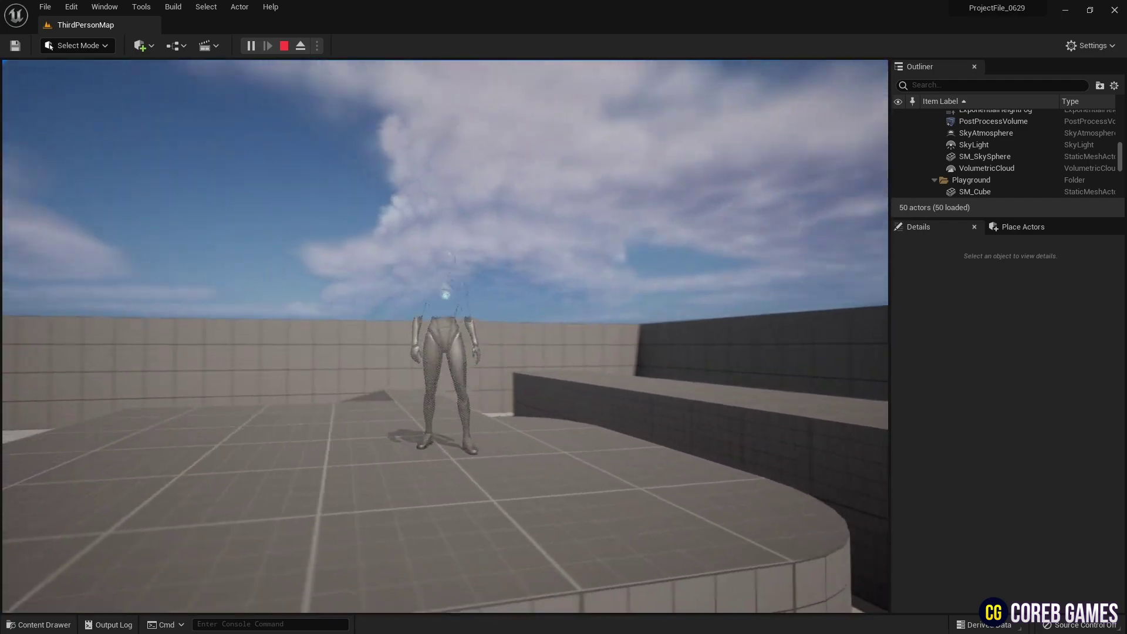